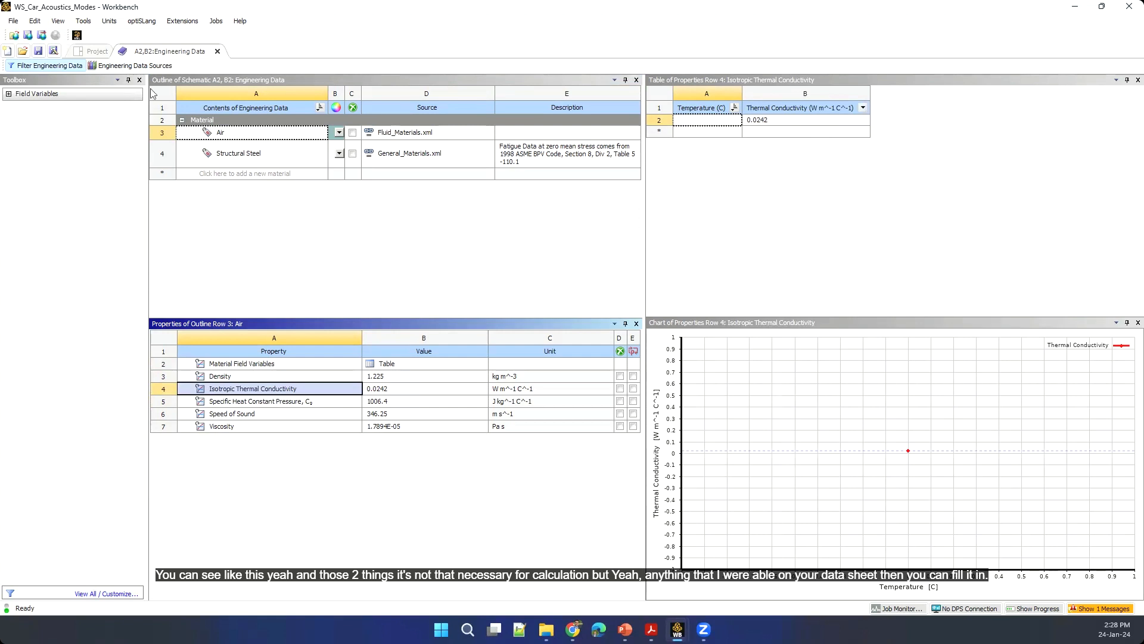
Open the first Modal Acoustics system's model in Mechanical and inspect the material assignment of the Solid body.
left_click(92, 52)
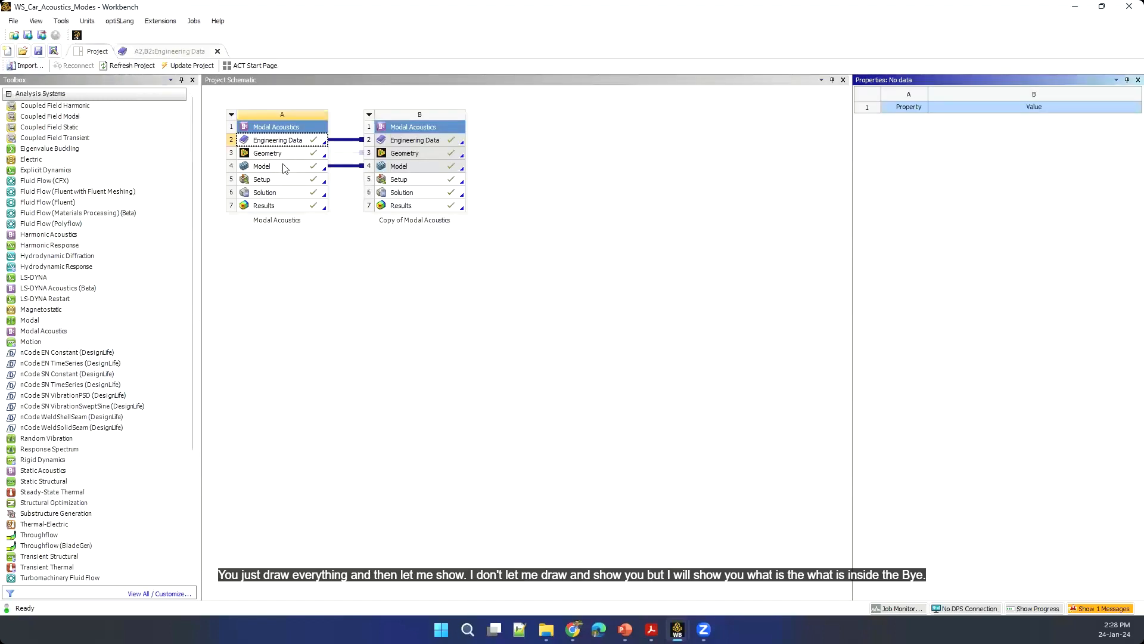
double_click(284, 169)
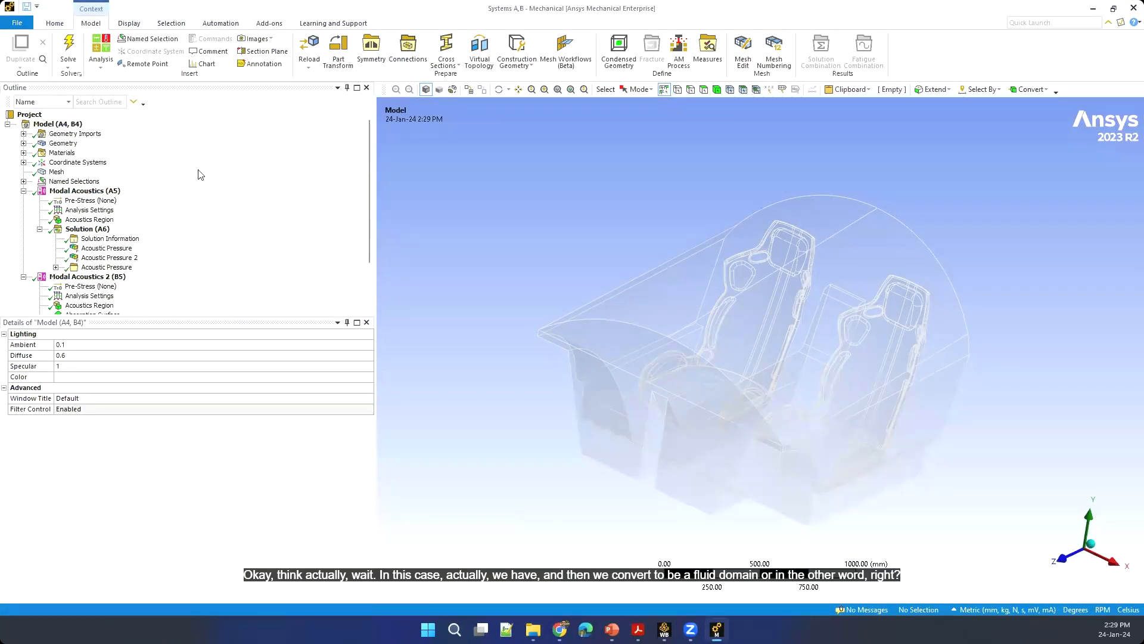
left_click(23, 143)
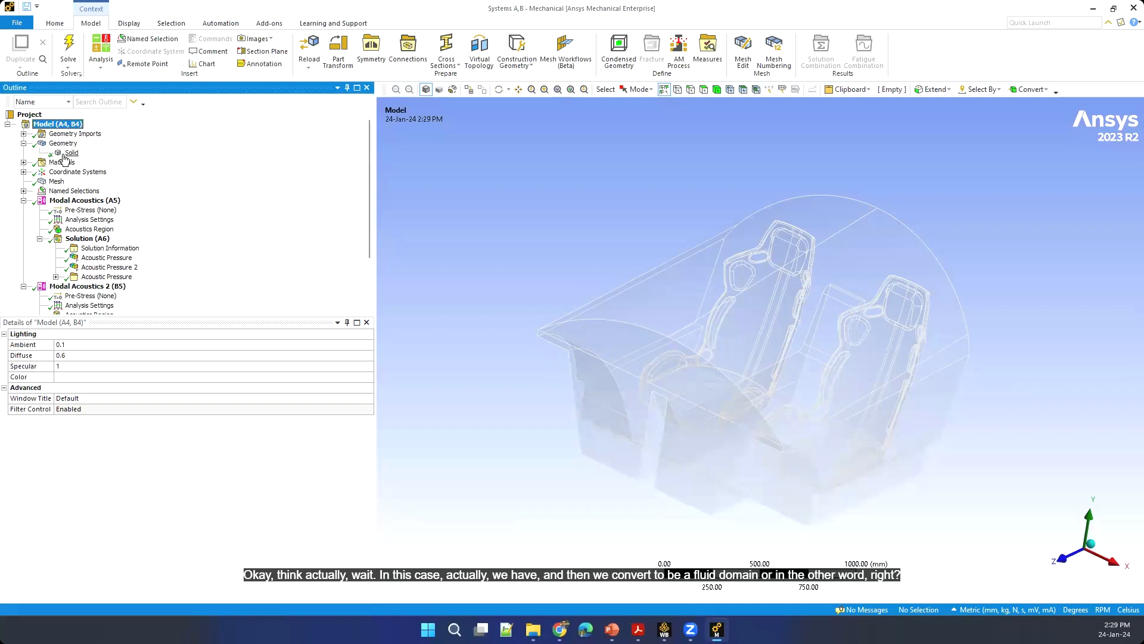
left_click(67, 154)
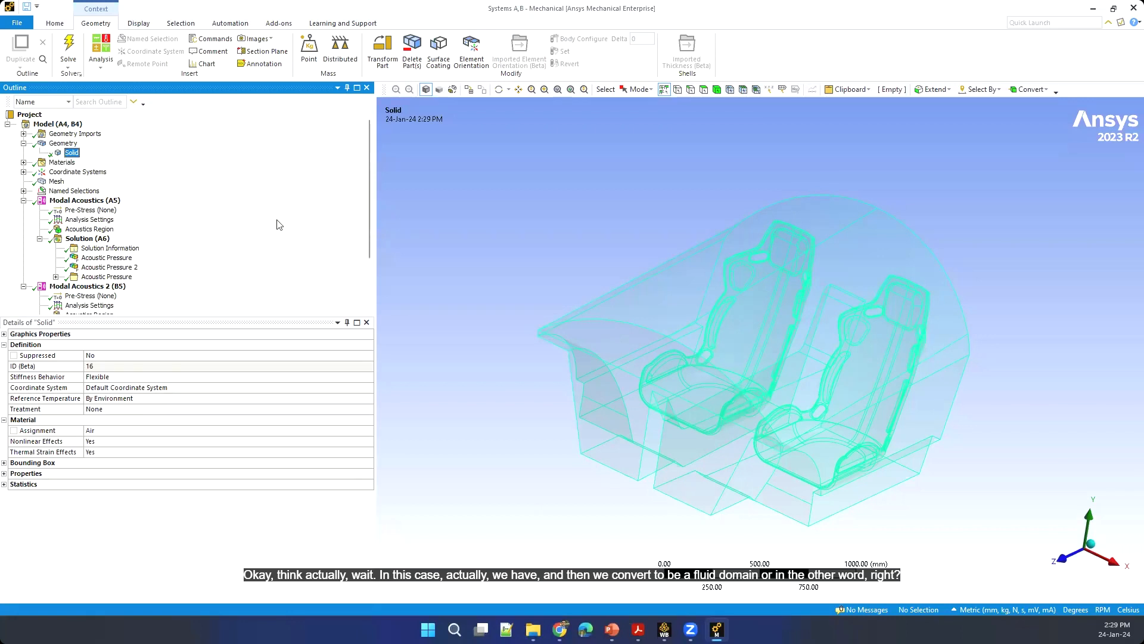
scroll(369, 188, "down", 2)
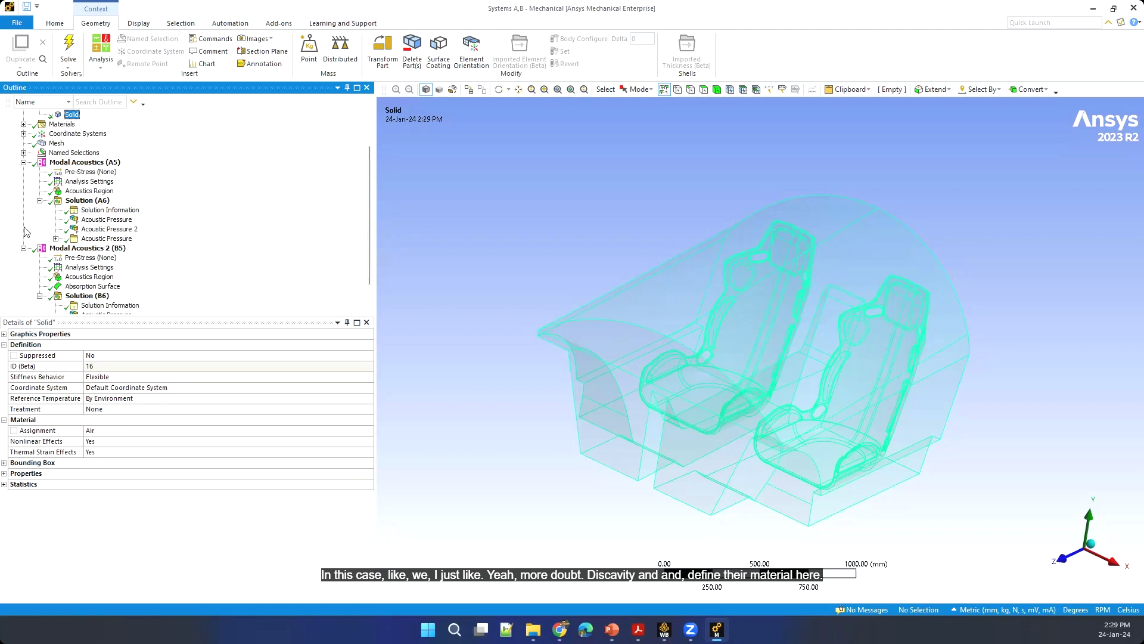
left_click(23, 248)
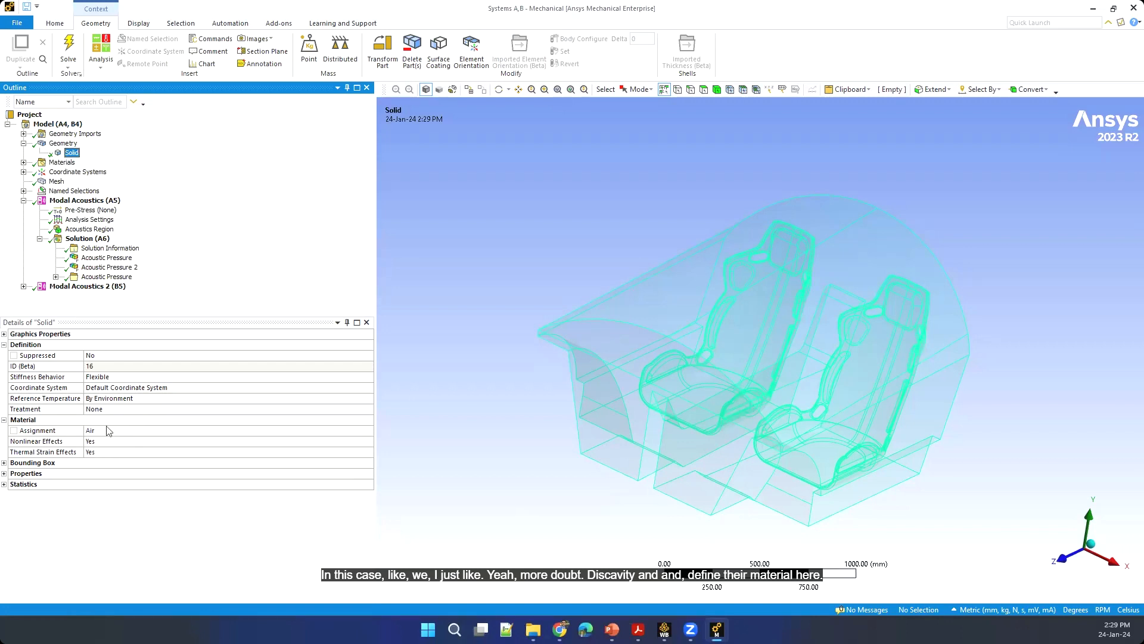
key("ctrl")
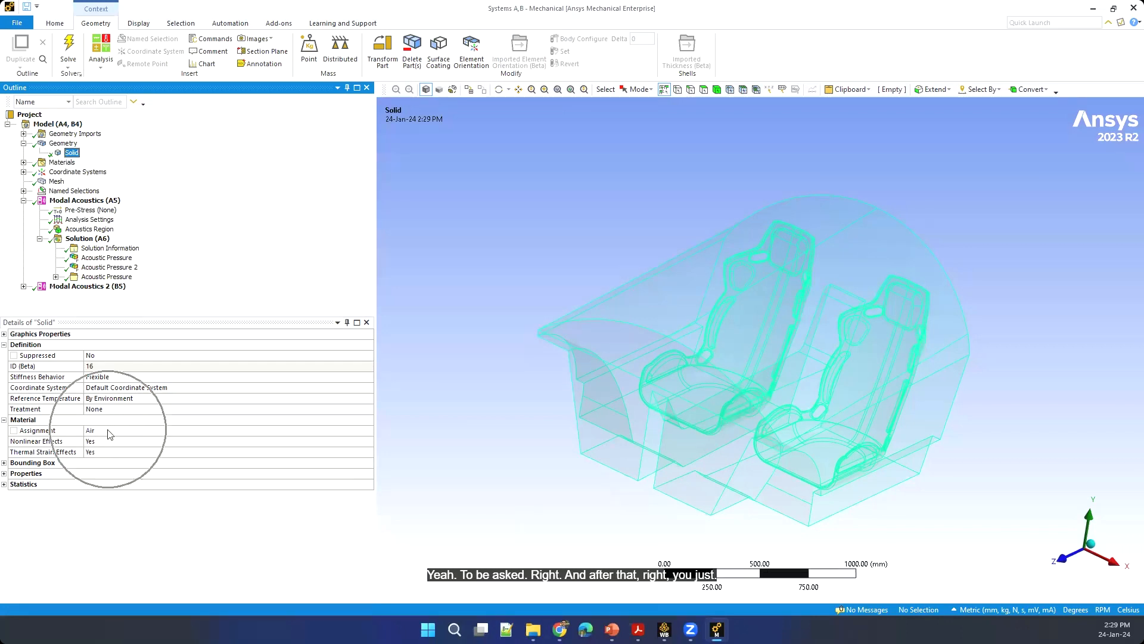
Review the mesh and the Acoustics Region settings of the first Modal Acoustics analysis.
left_click(57, 182)
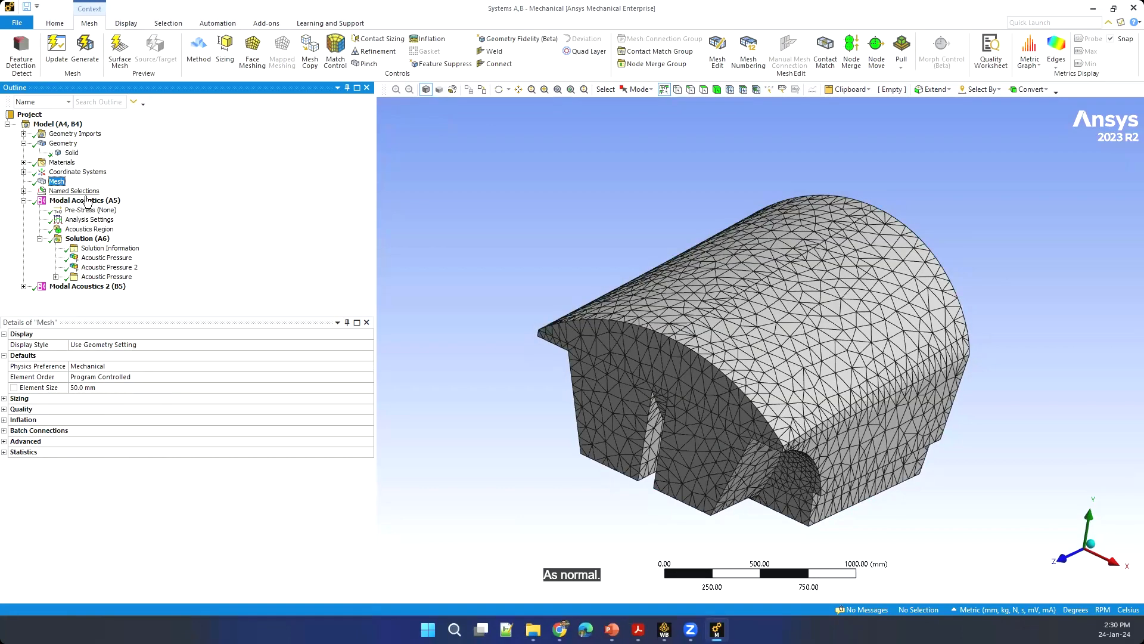
left_click(85, 200)
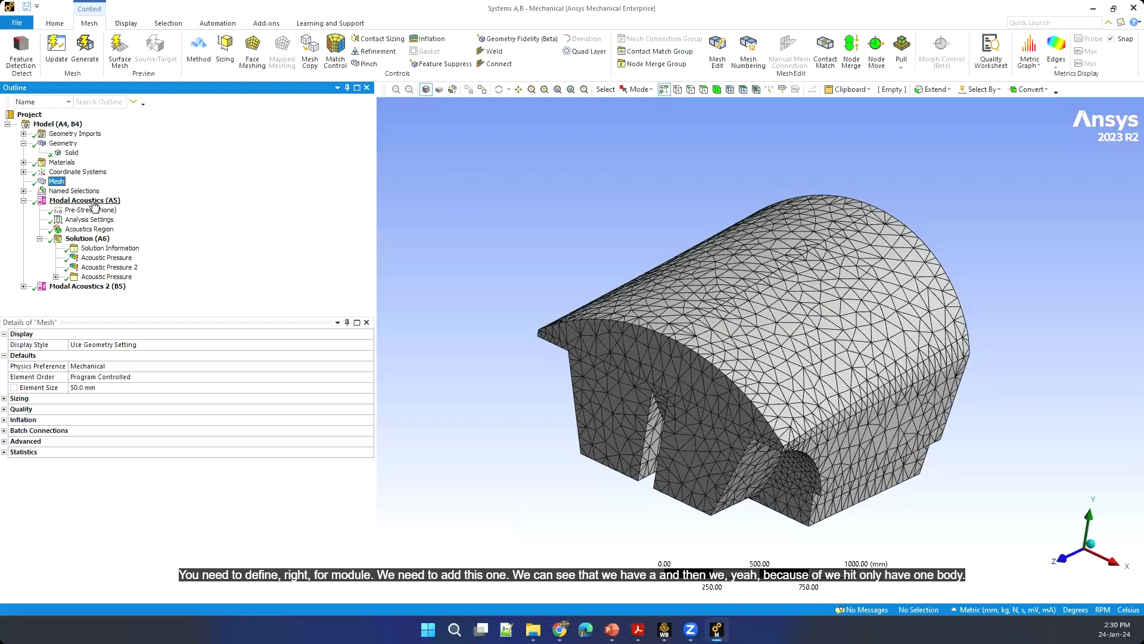
left_click(93, 228)
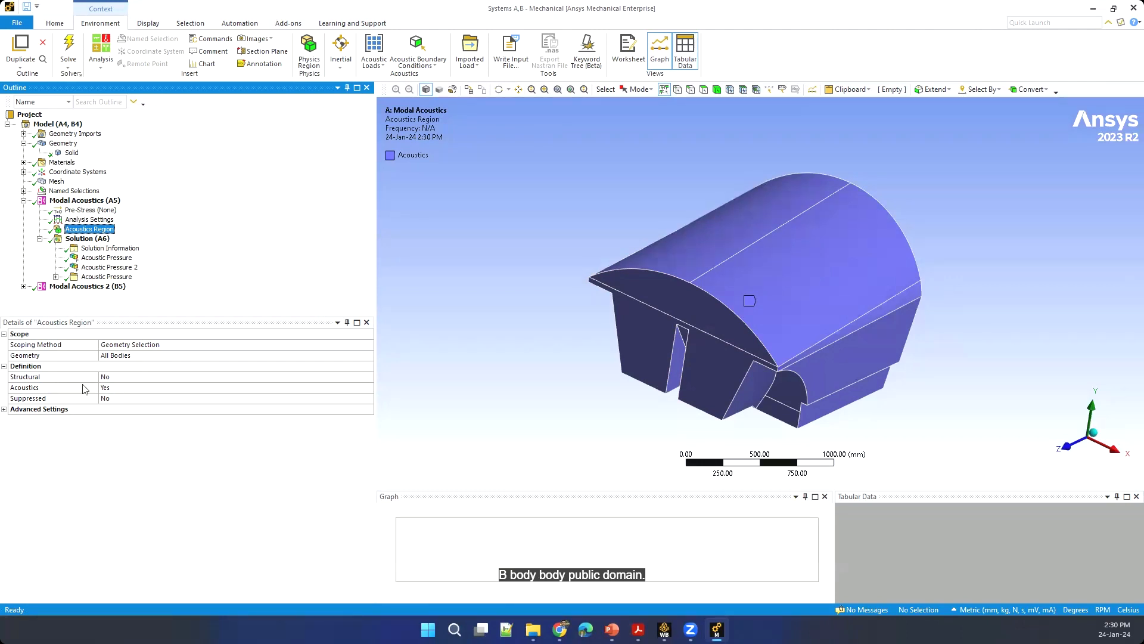
left_click(128, 389)
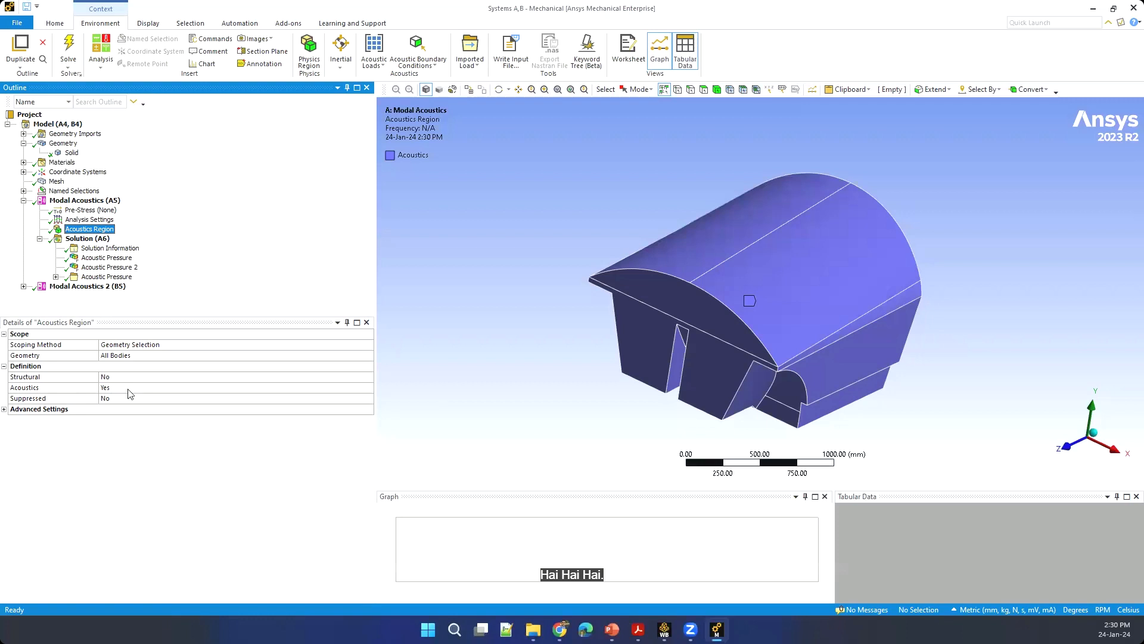
left_click(128, 390)
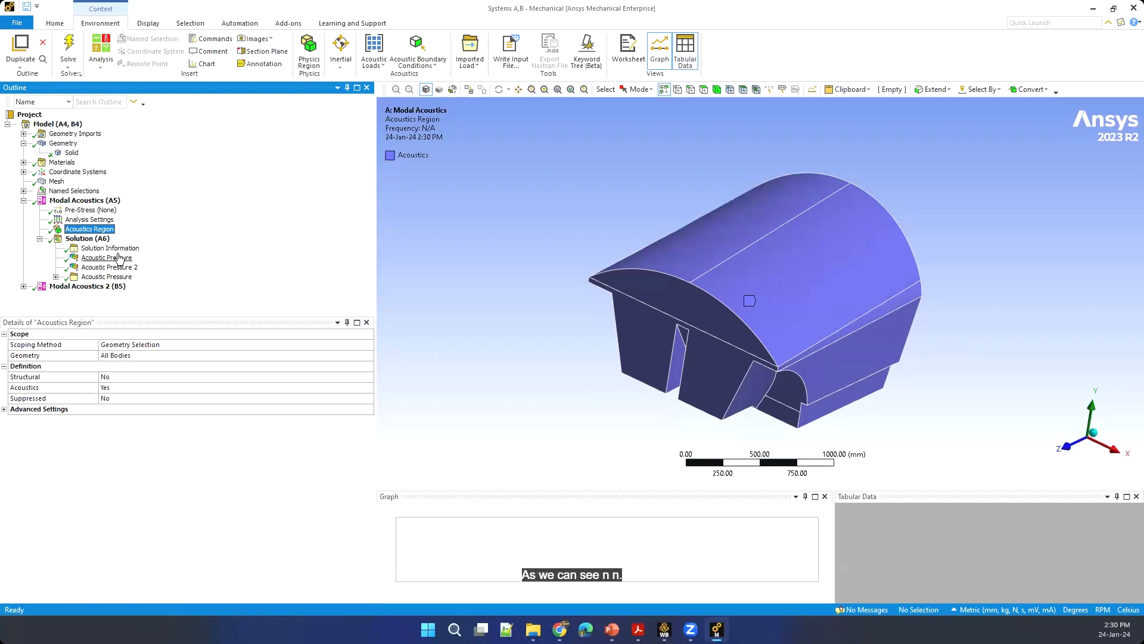
Enlarge the graph and tabular data areas and examine the mode frequencies of Solution (A6).
left_click(99, 259)
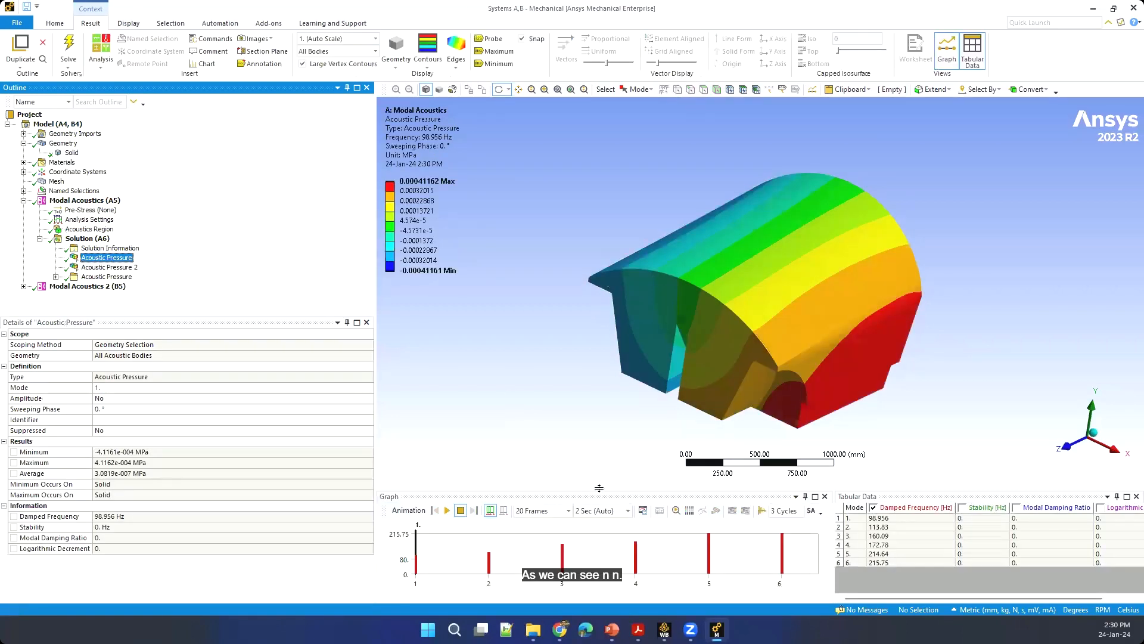
left_click_drag(595, 489, 587, 450)
left_click(90, 240)
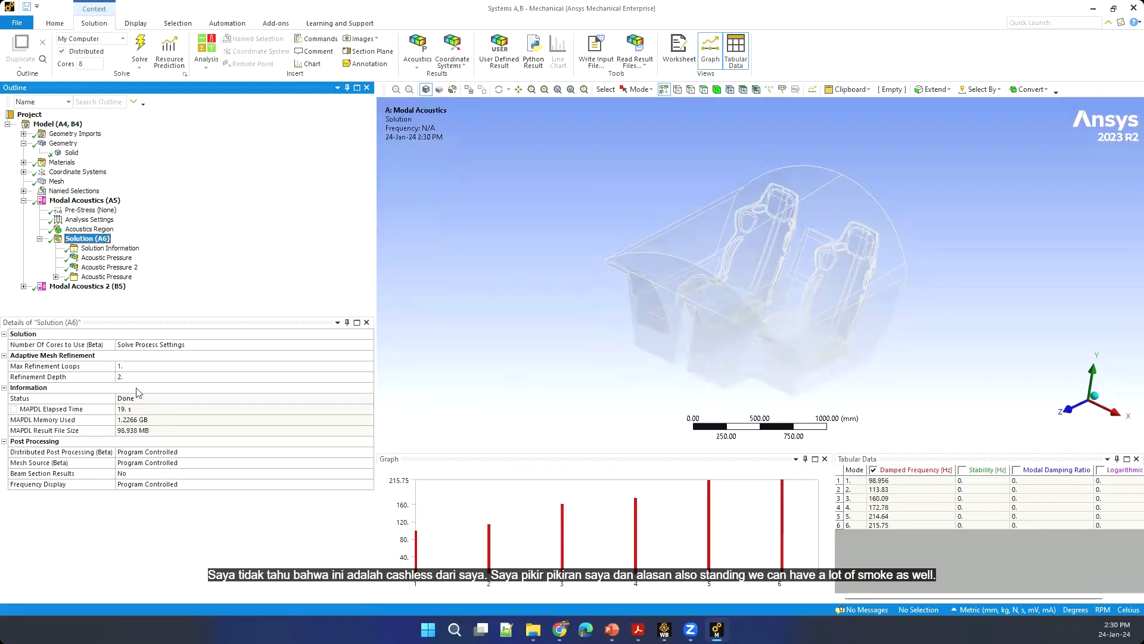
left_click_drag(834, 480, 597, 481)
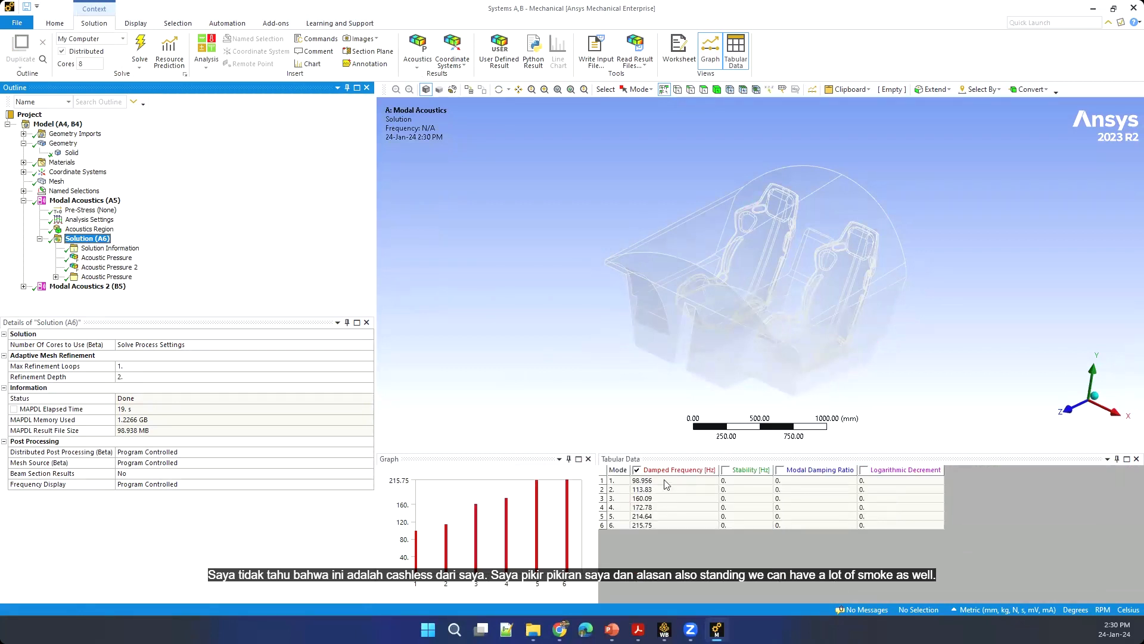
Look through the existing Acoustic Pressure and Acoustic Pressure 2 results of Solution (A6).
left_click(97, 259)
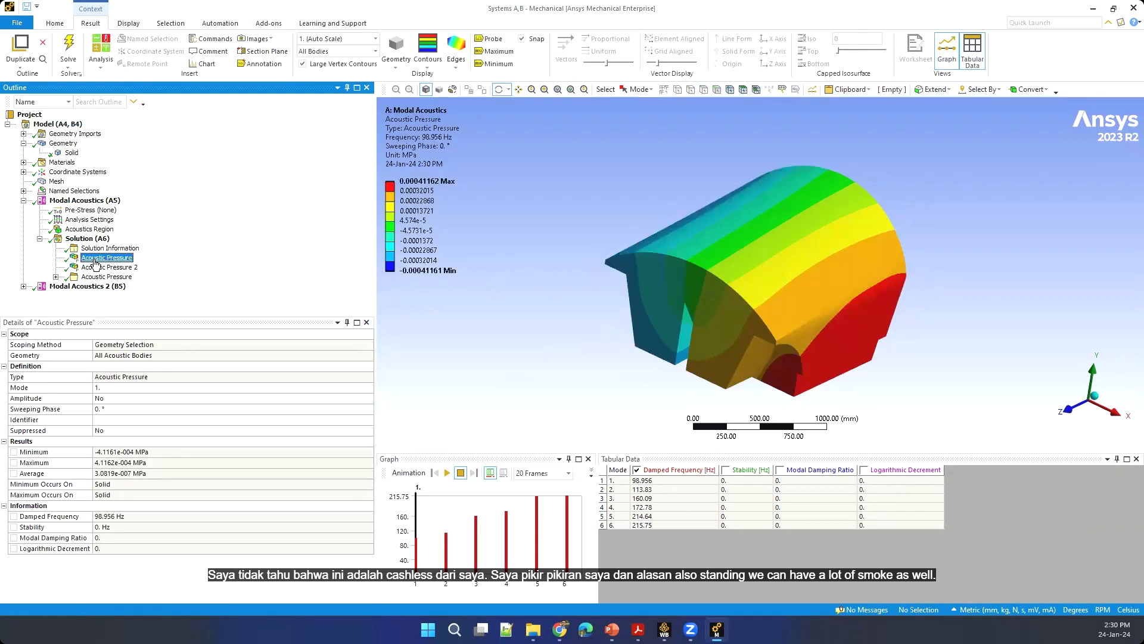
left_click(95, 267)
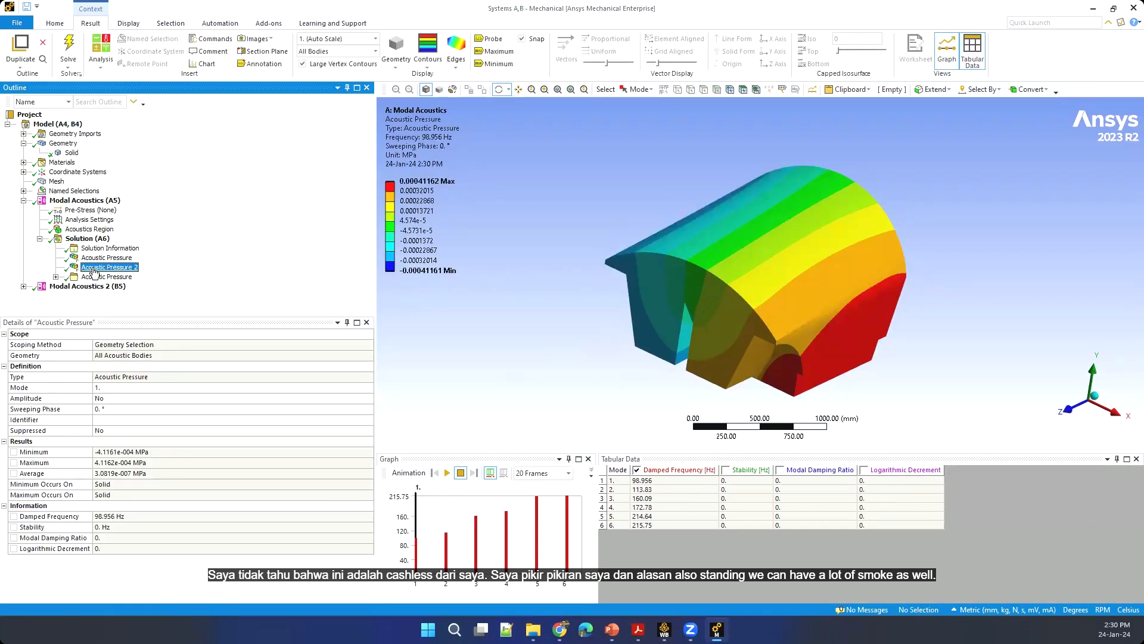
left_click(95, 258)
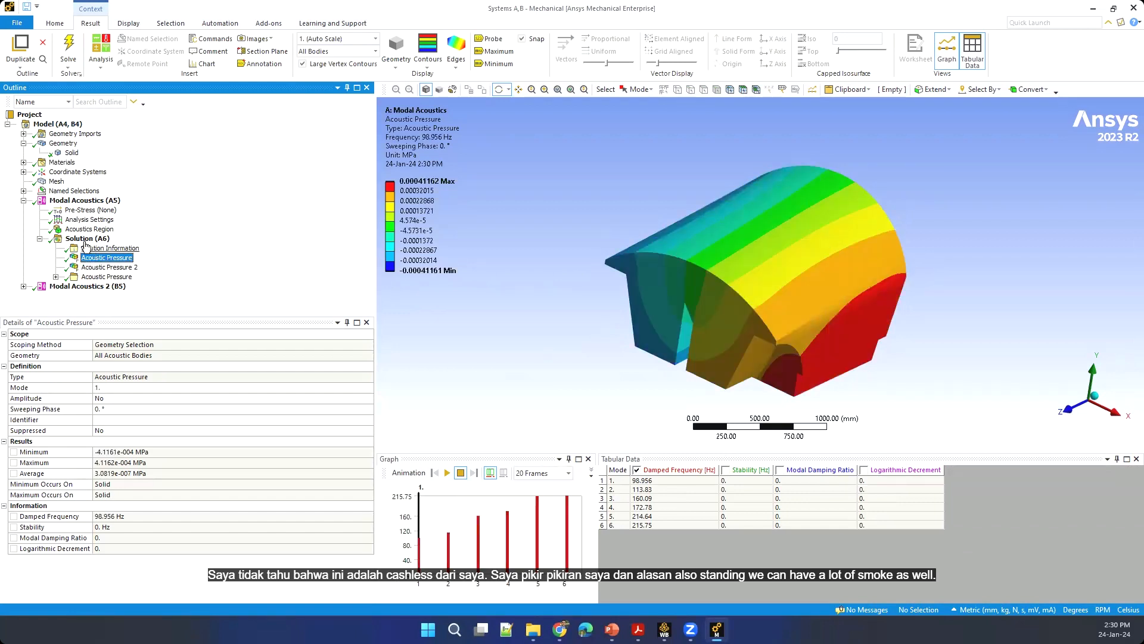
Create mode shape results for all six modes from the frequency table.
left_click(606, 475)
right_click(606, 475)
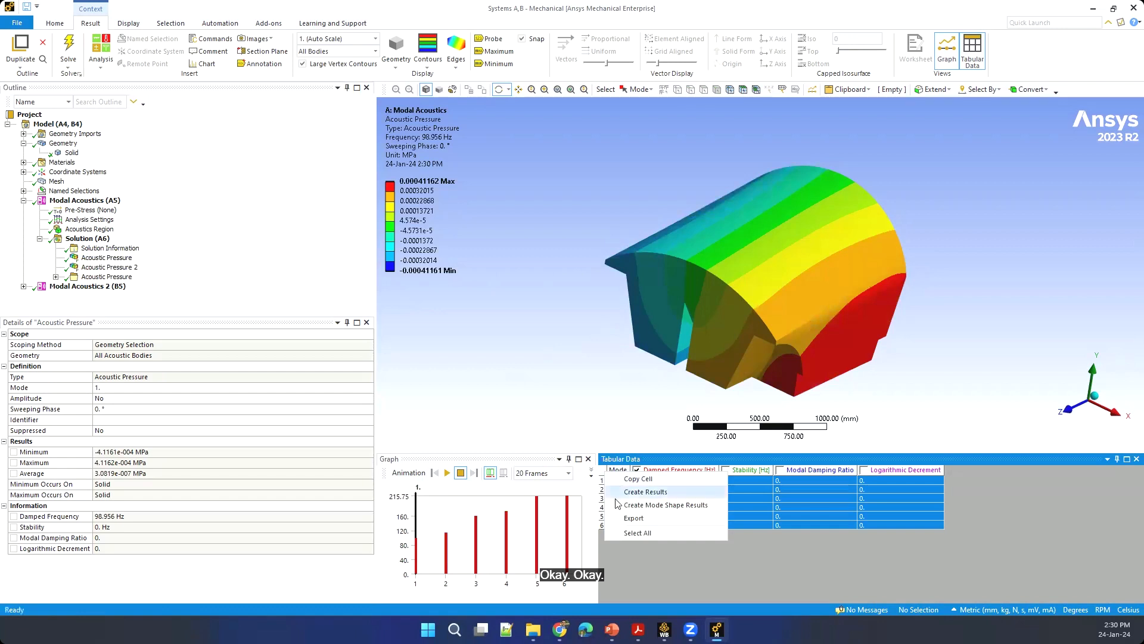
left_click(650, 505)
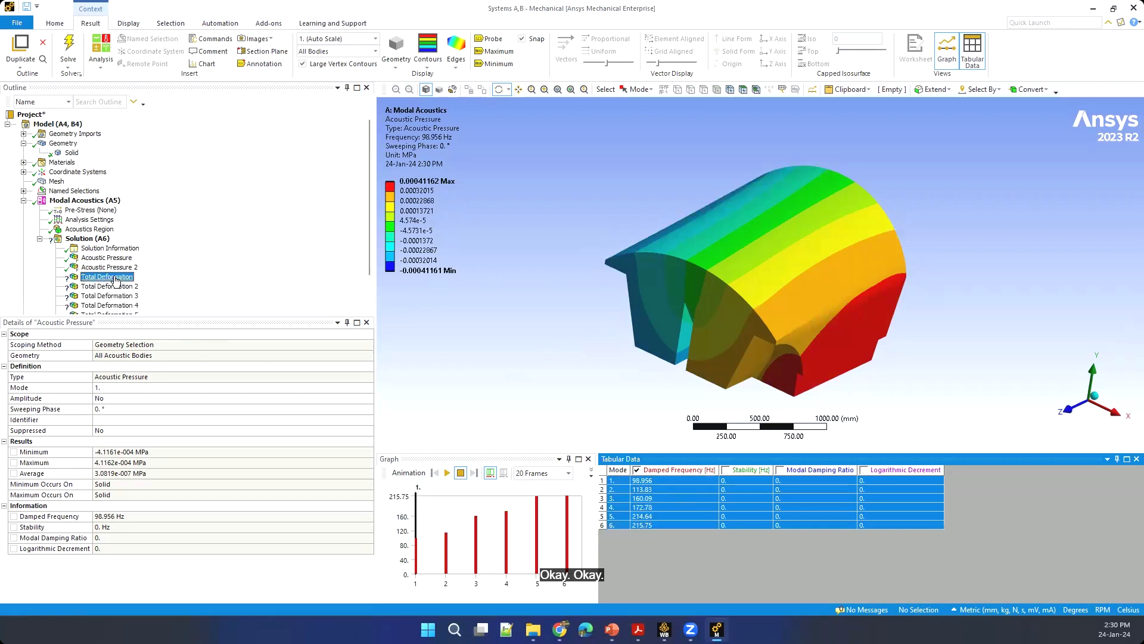
Delete all six Total Deformation results from Solution (A6).
scroll(117, 286, "down", 1)
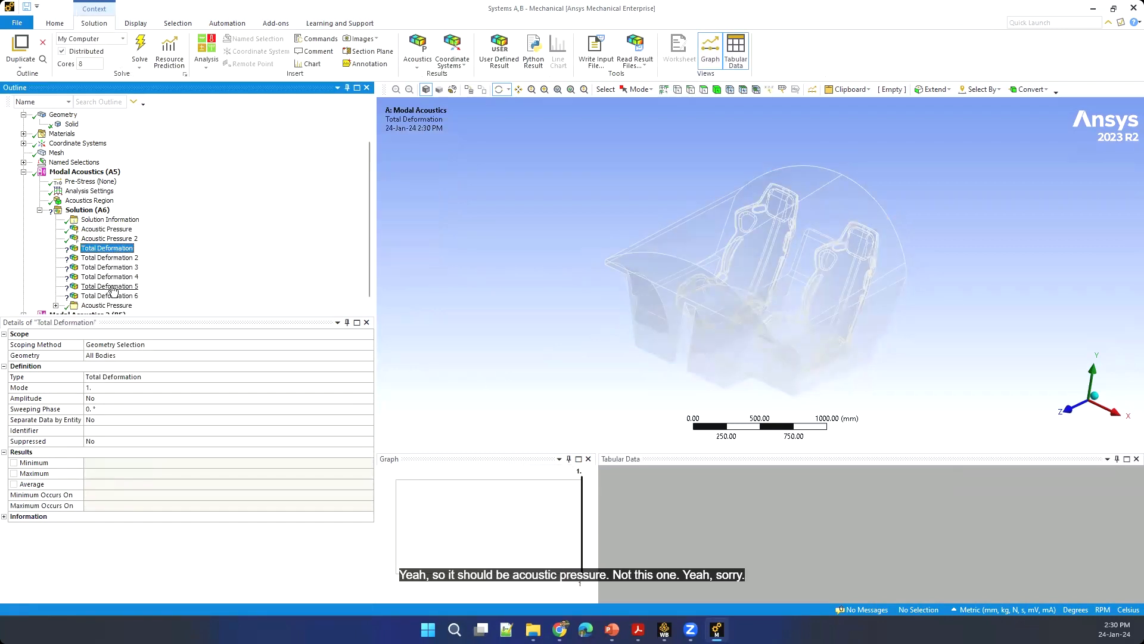
left_click(114, 296, "shift")
right_click(114, 295)
left_click(143, 404)
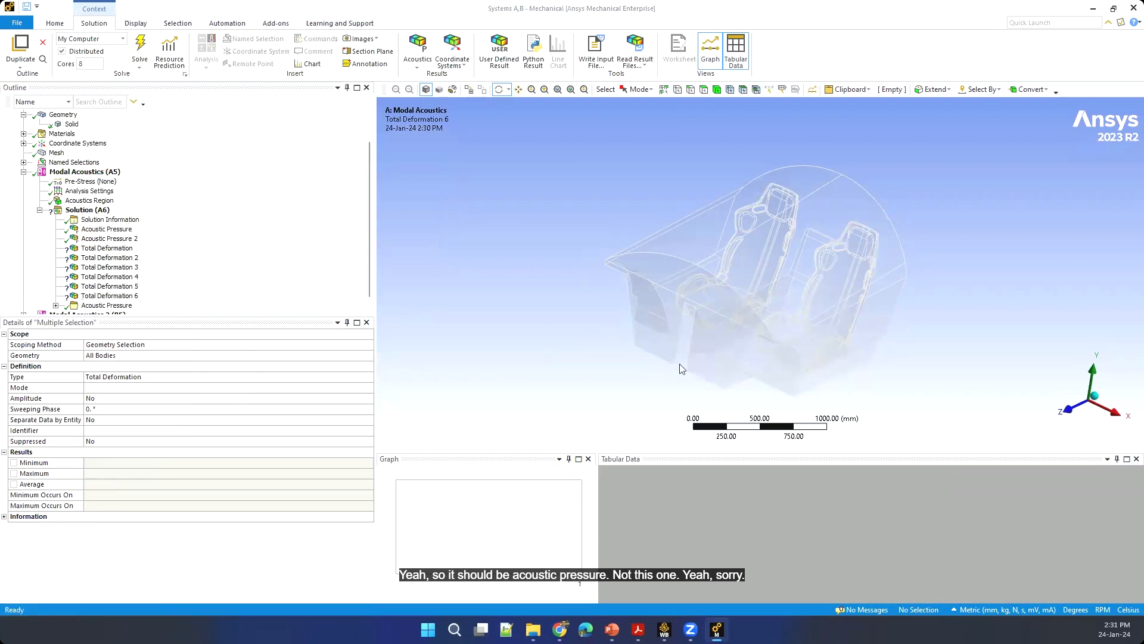
key("Return")
Add an acoustic pressure result to Solution (A6), set its mode to 3 and retrieve it.
left_click(95, 267)
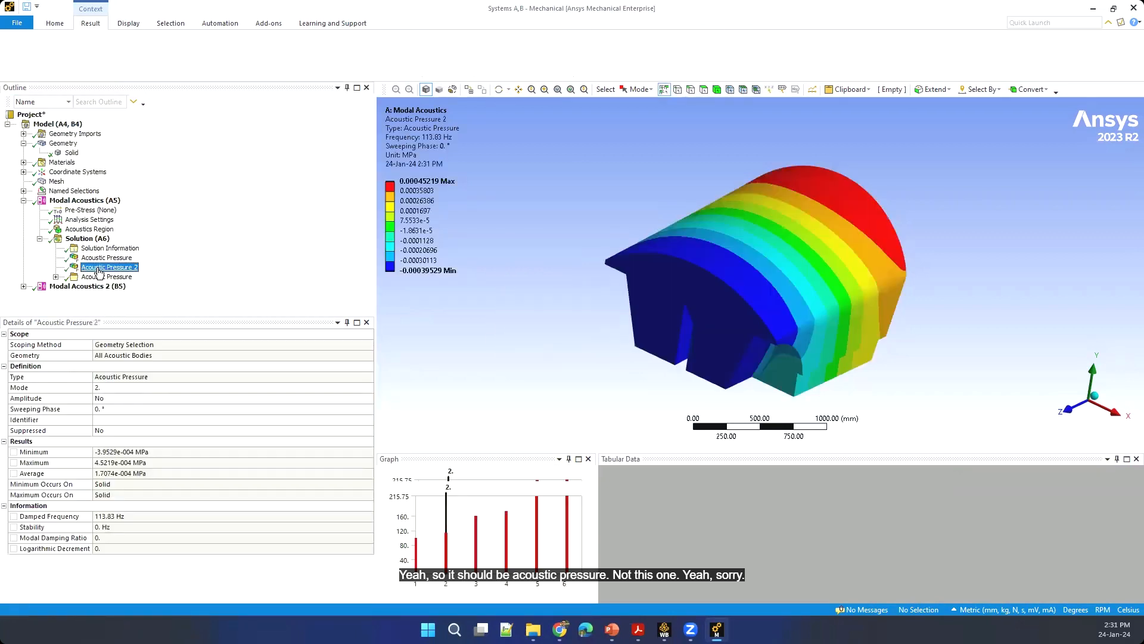
right_click(96, 269)
left_click(88, 238)
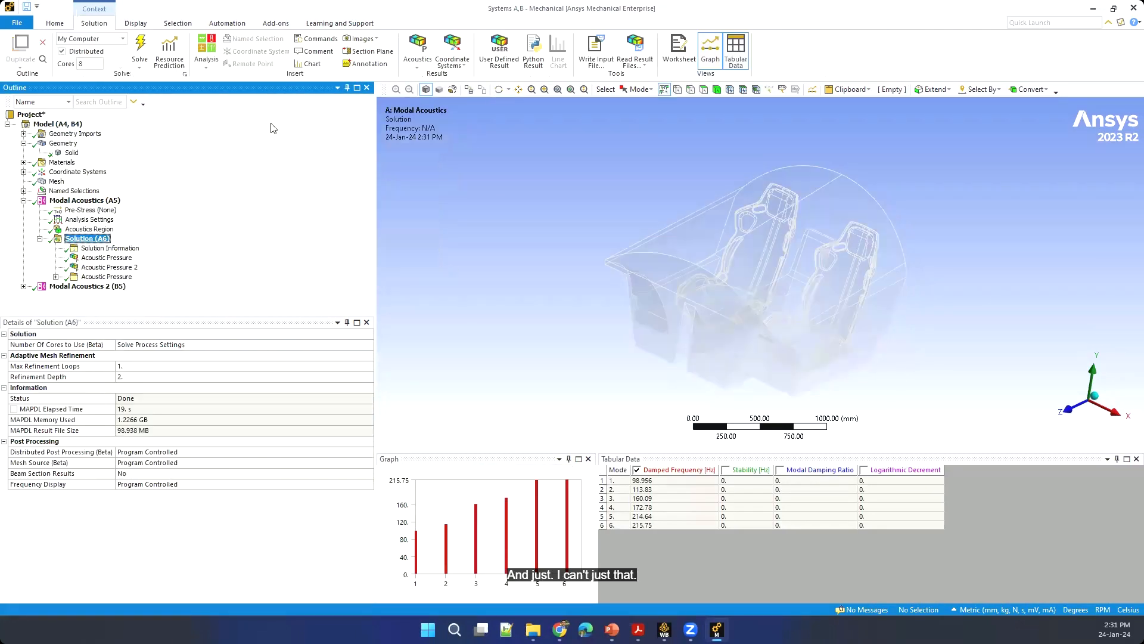
left_click(418, 63)
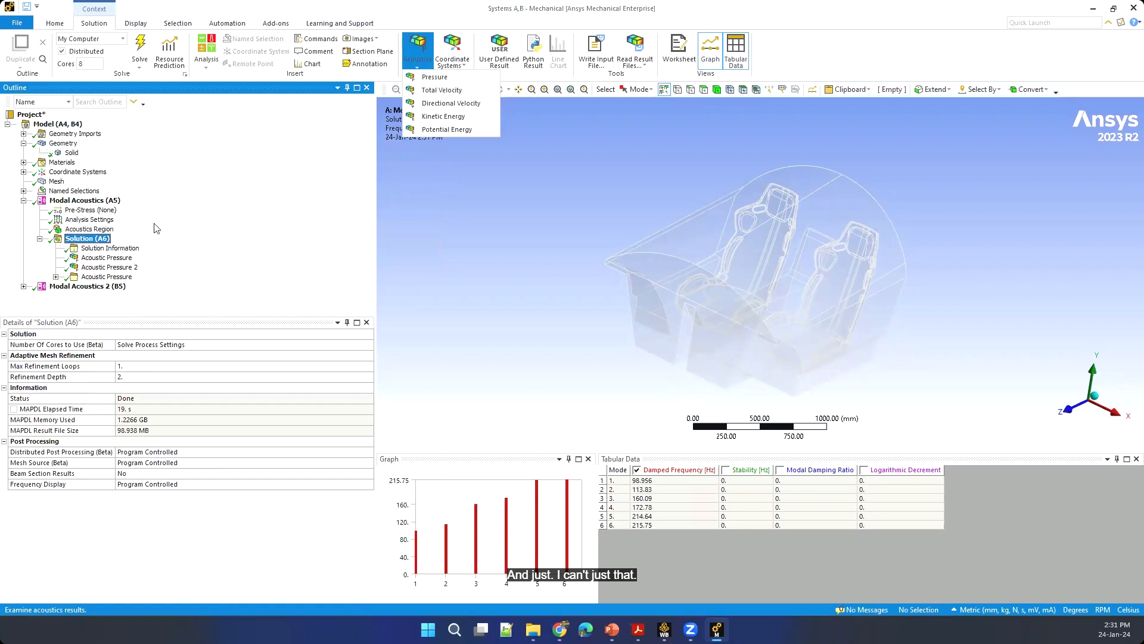
left_click(464, 79)
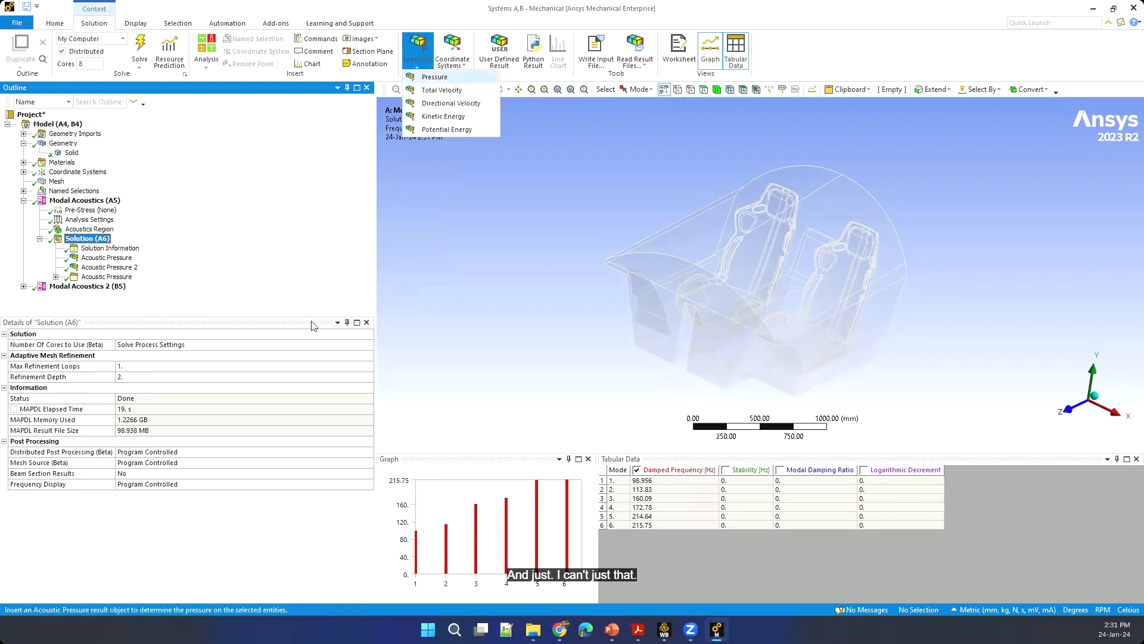
left_click(285, 391)
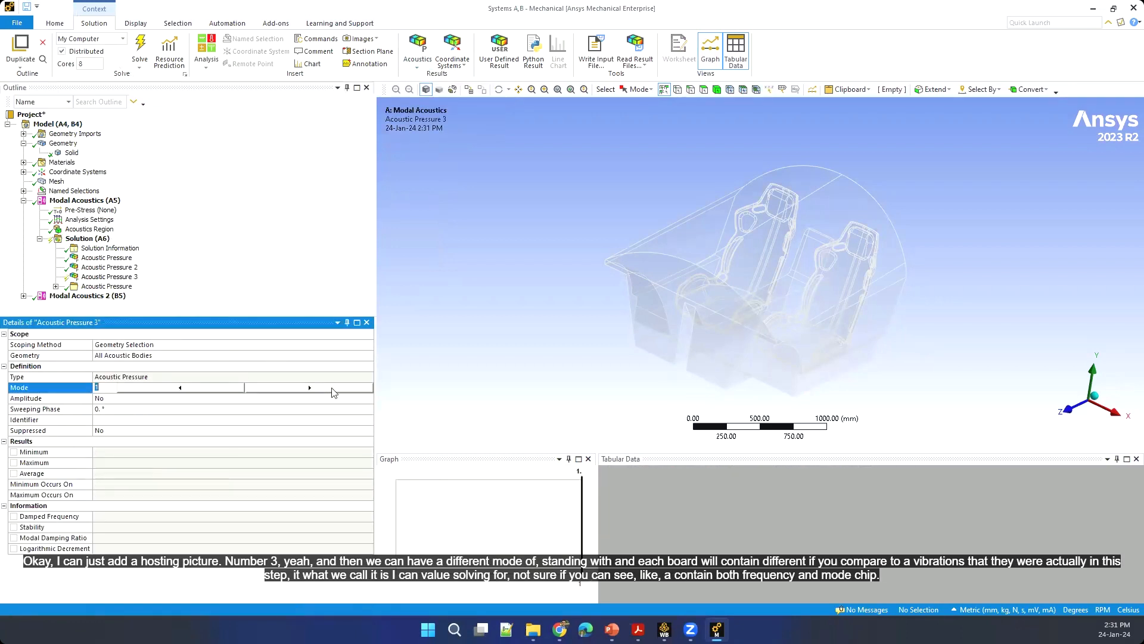
type("3")
right_click(121, 278)
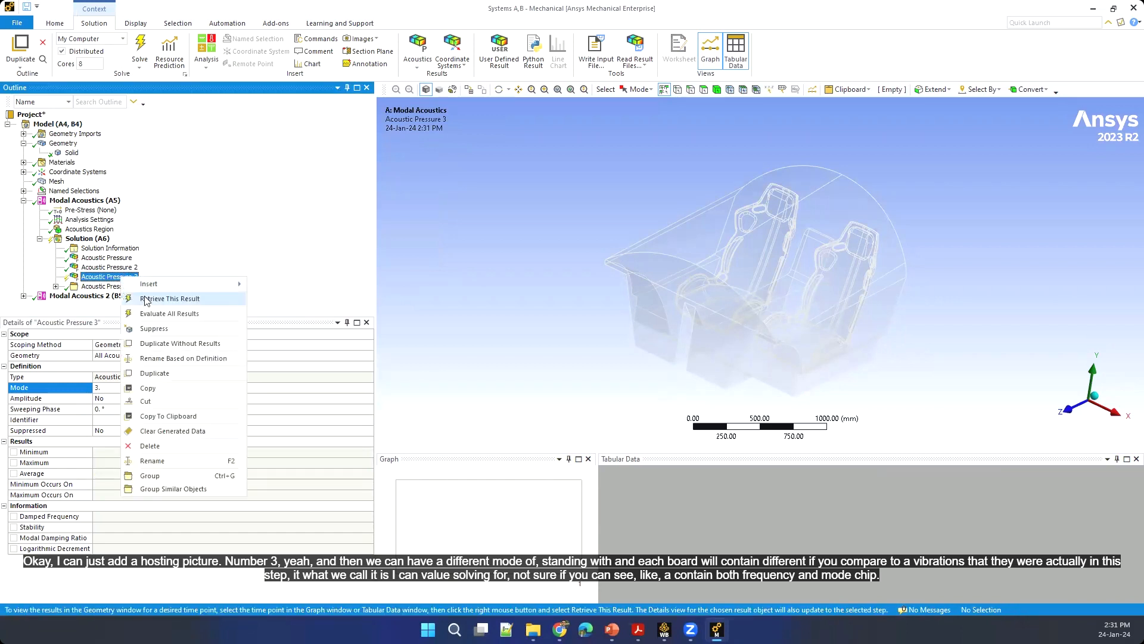
left_click(145, 298)
Compare the acoustic pressure contours of the first three modes.
left_click(119, 269)
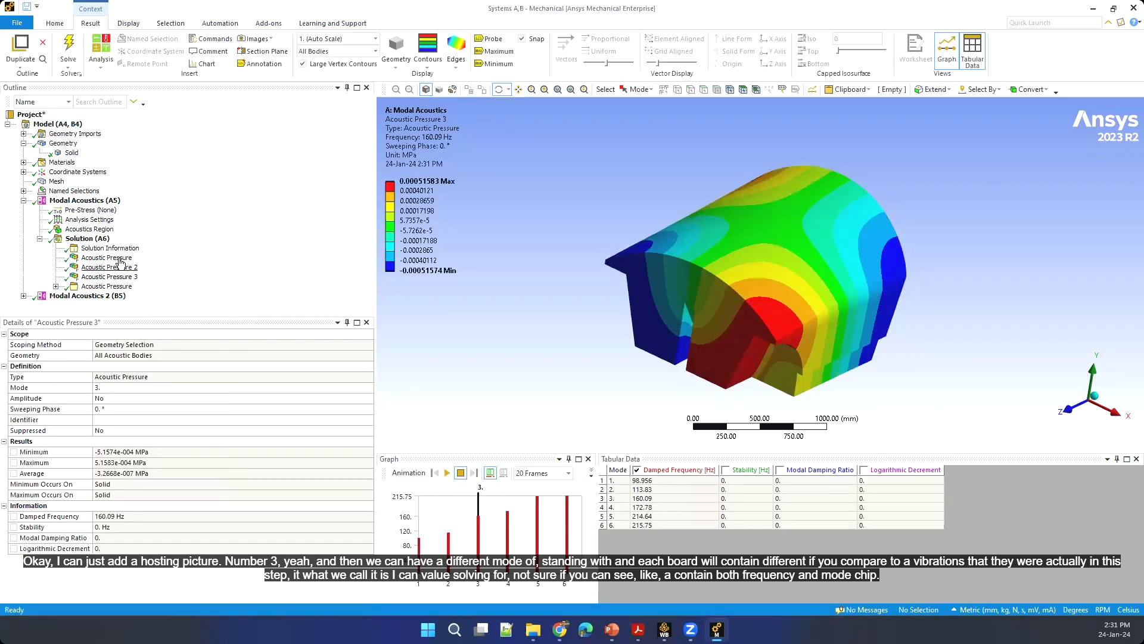
left_click(118, 258)
left_click(119, 268)
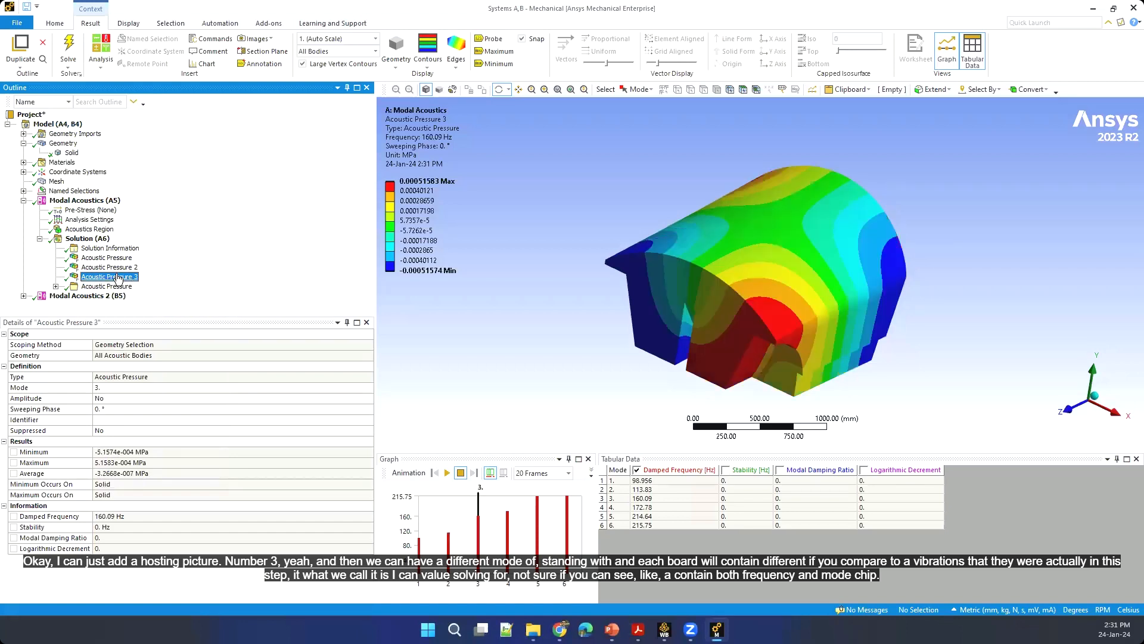
Play and stop the acoustic pressure animation for mode 1 and for mode 2.
left_click(116, 259)
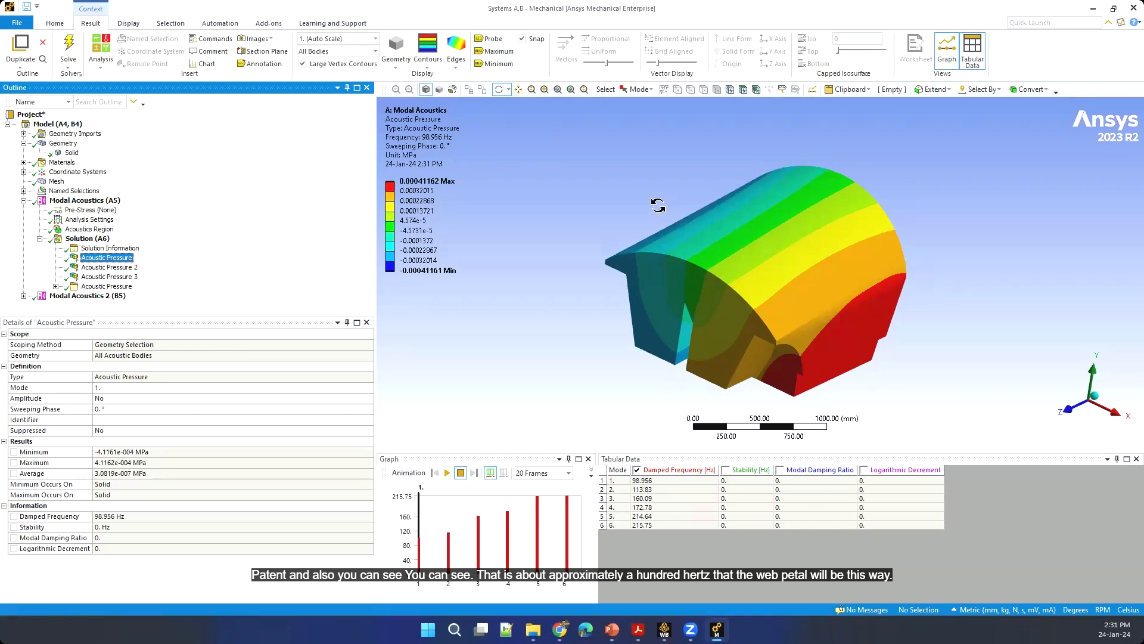
left_click(447, 472)
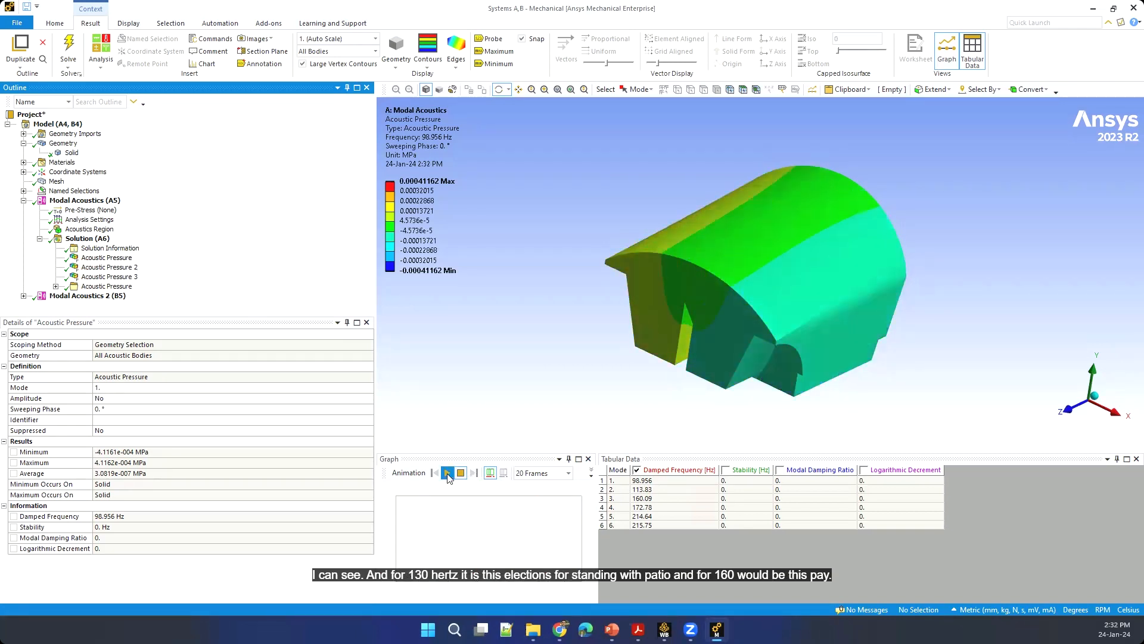
left_click(461, 474)
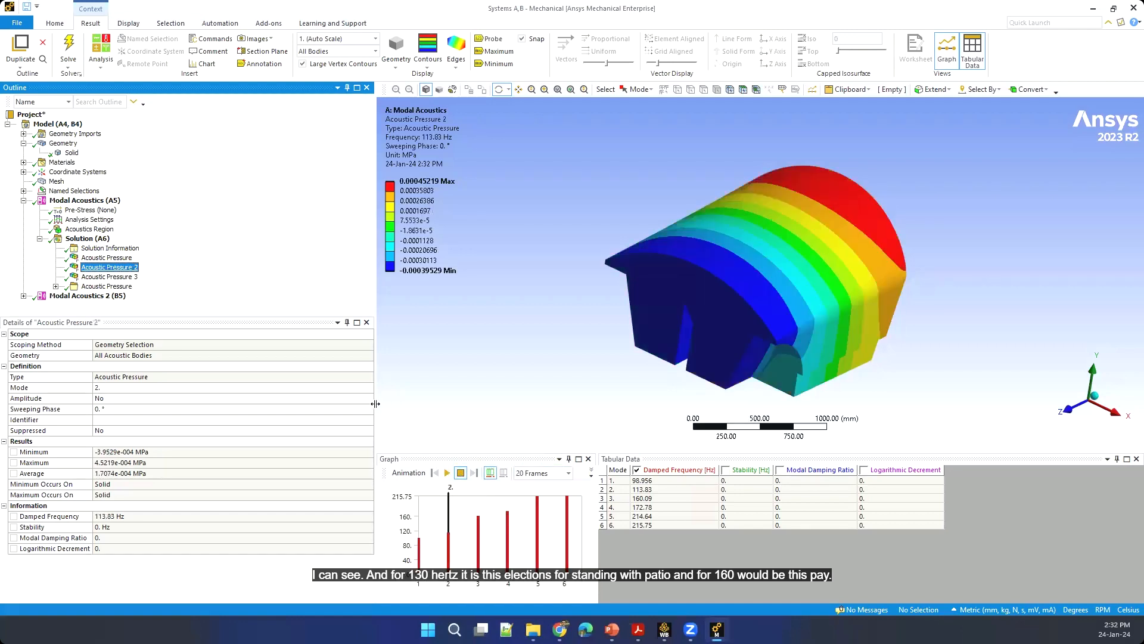
left_click(447, 473)
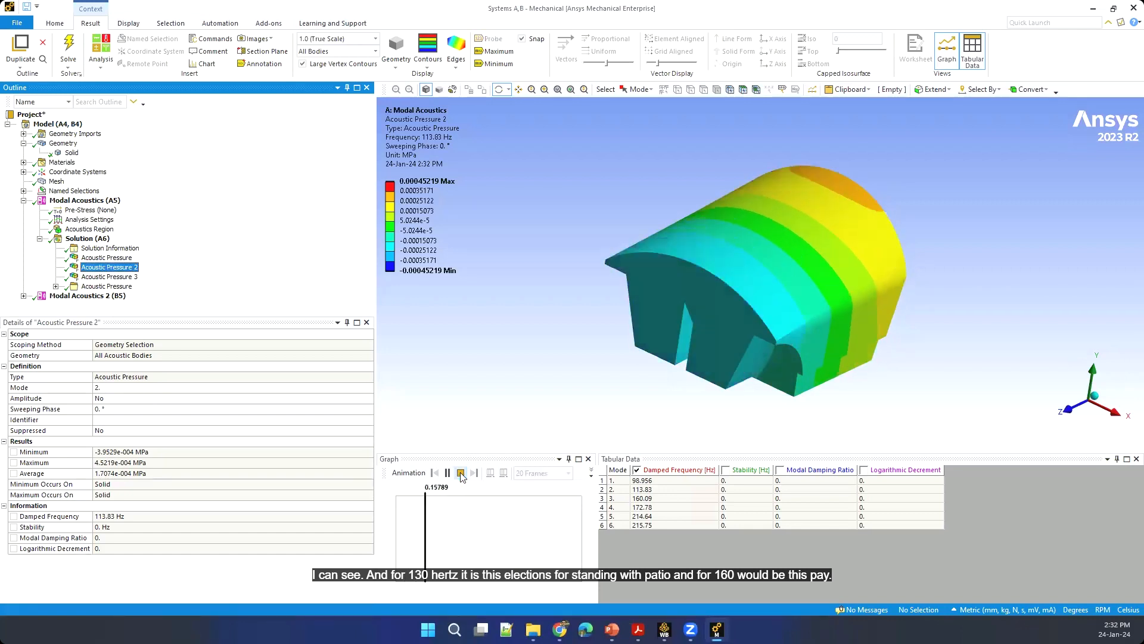
left_click(461, 474)
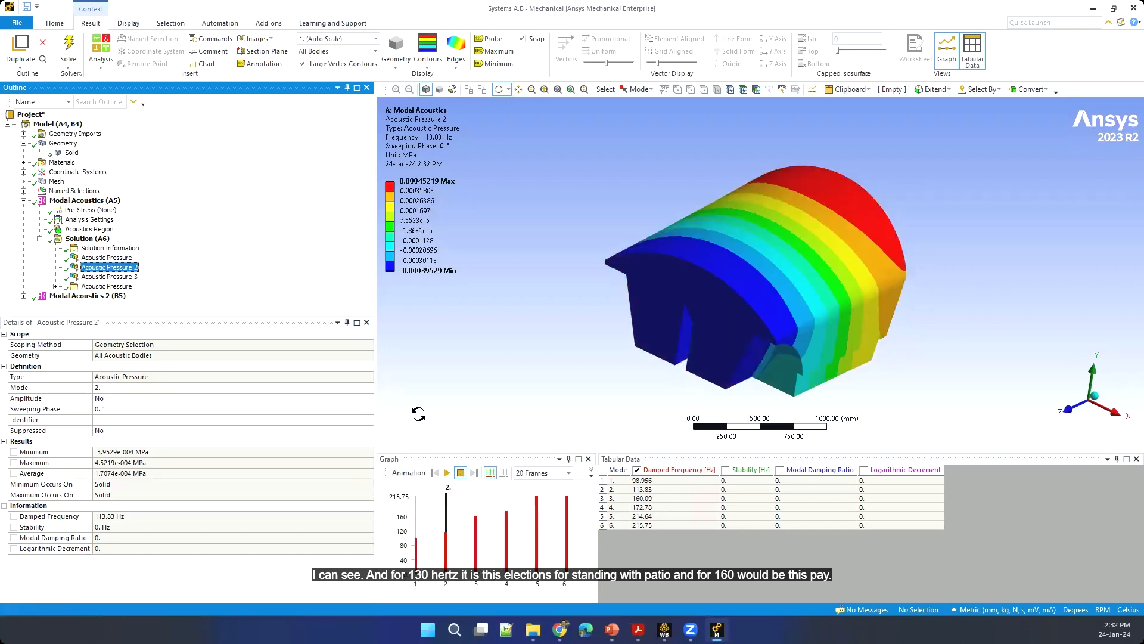
Play and stop the acoustic pressure animation for mode 3 of Solution (A6).
left_click(119, 276)
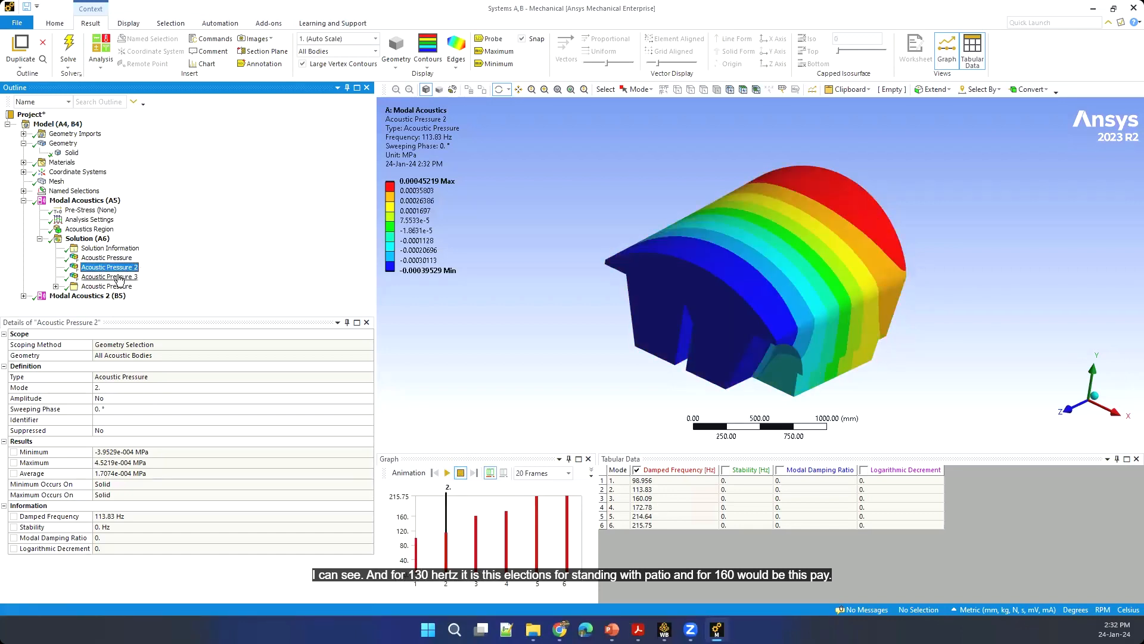
left_click(447, 474)
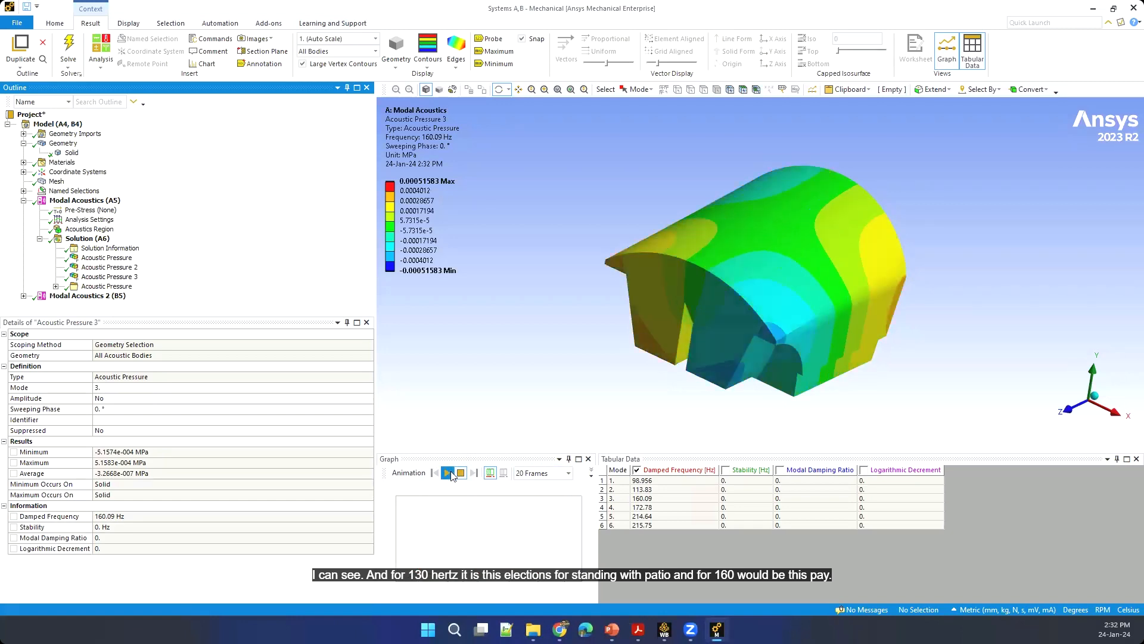
left_click(460, 473)
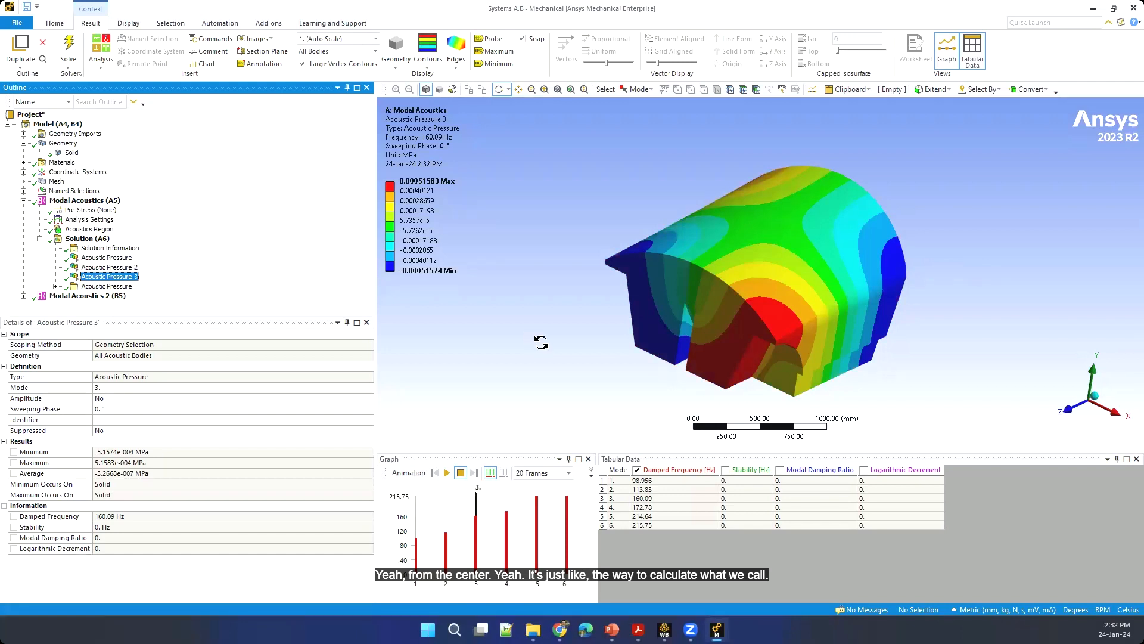
Inspect the seats' absorption surface in Modal Acoustics 2 (B5) and expand the grouped acoustic pressure results of both solutions.
left_click(24, 296)
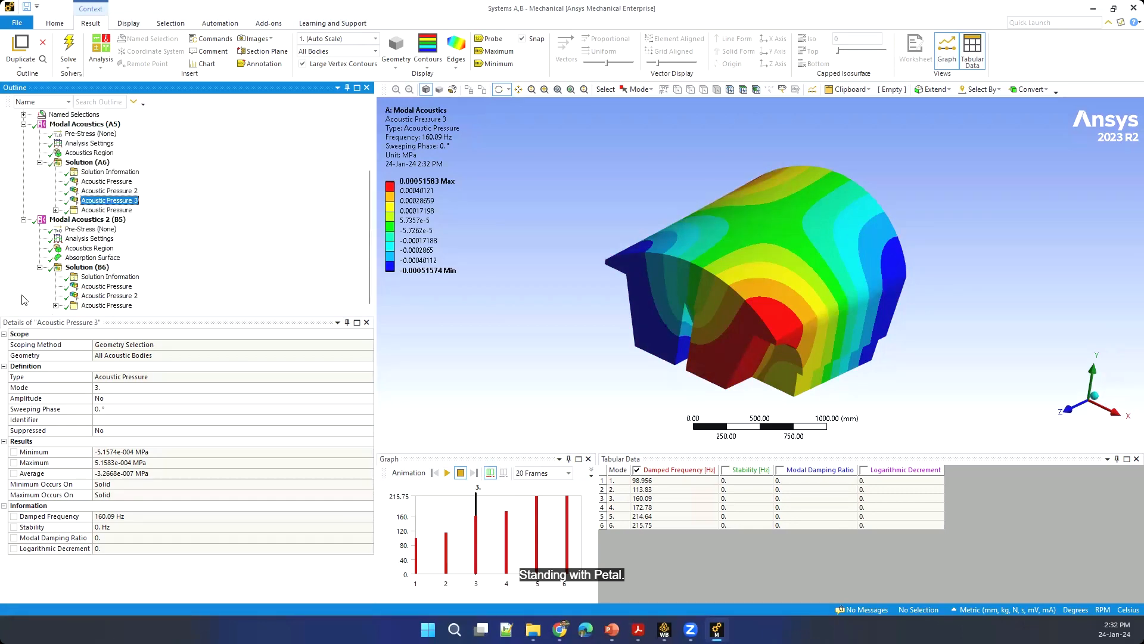
left_click(108, 260)
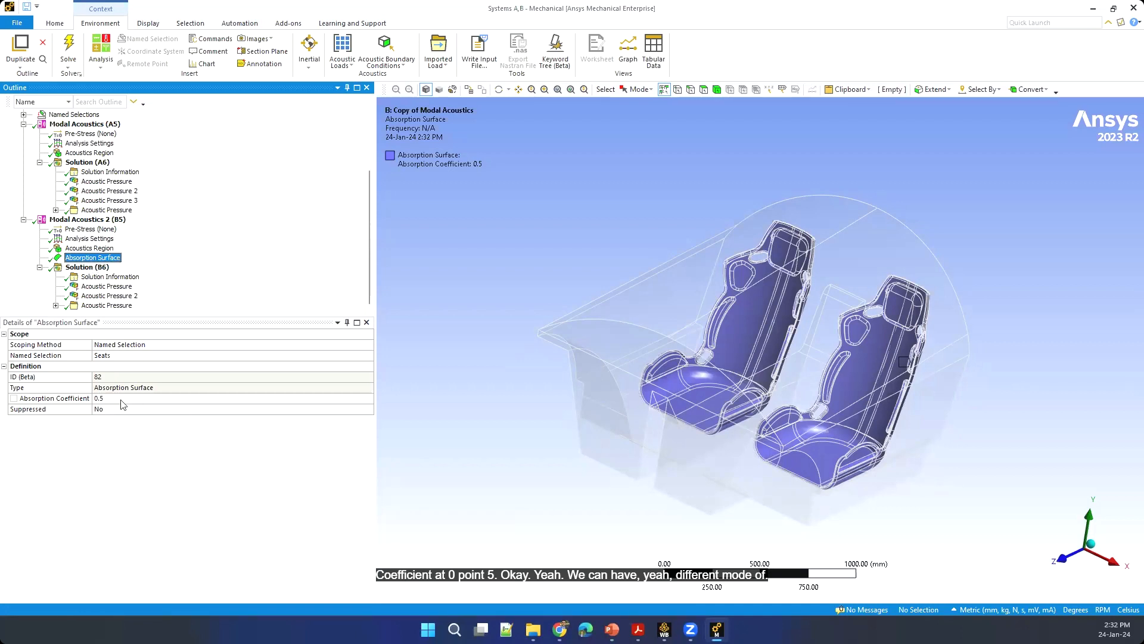
left_click(56, 306)
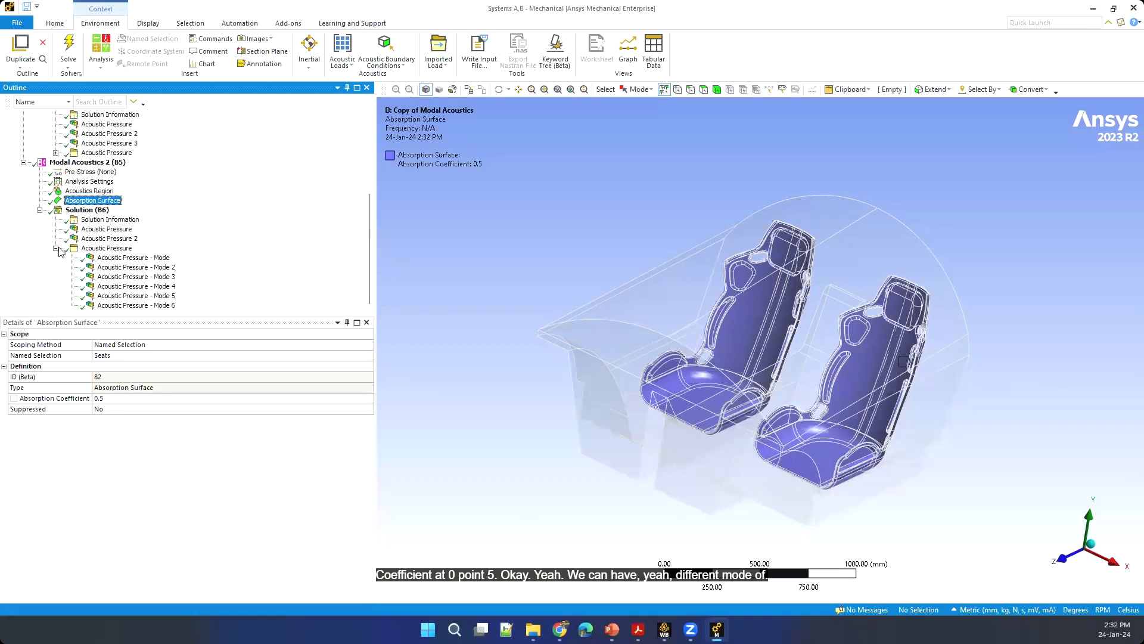
scroll(62, 251, "up", 1)
left_click(56, 181)
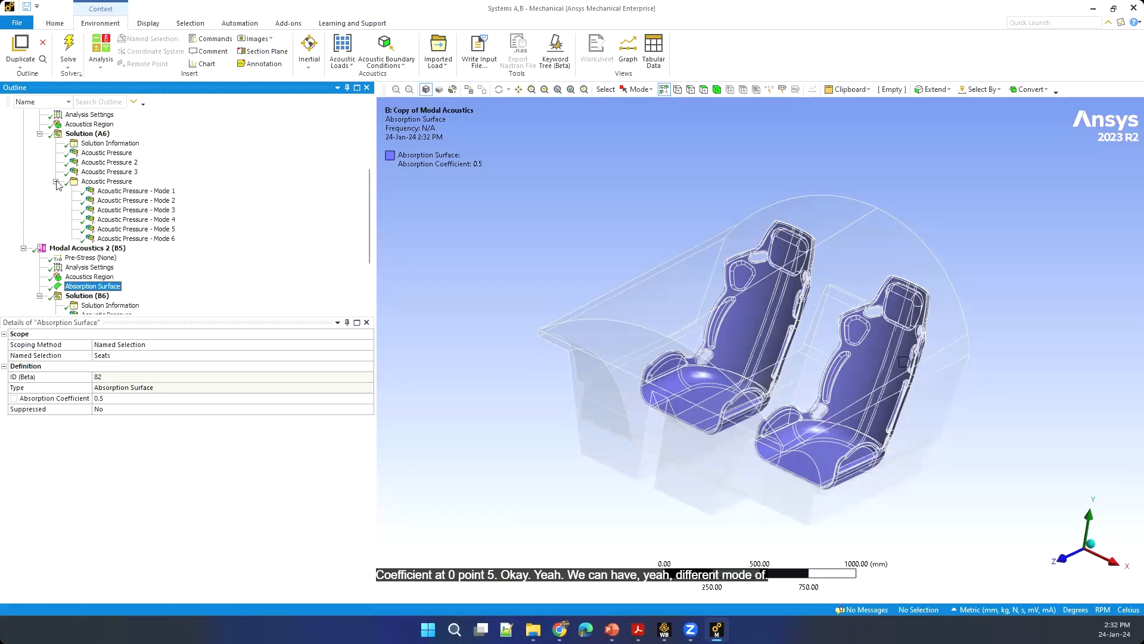
Display the grouped mode 1 acoustic pressure of Solution (A6) and split the graphics area into two side-by-side viewports.
left_click(105, 191)
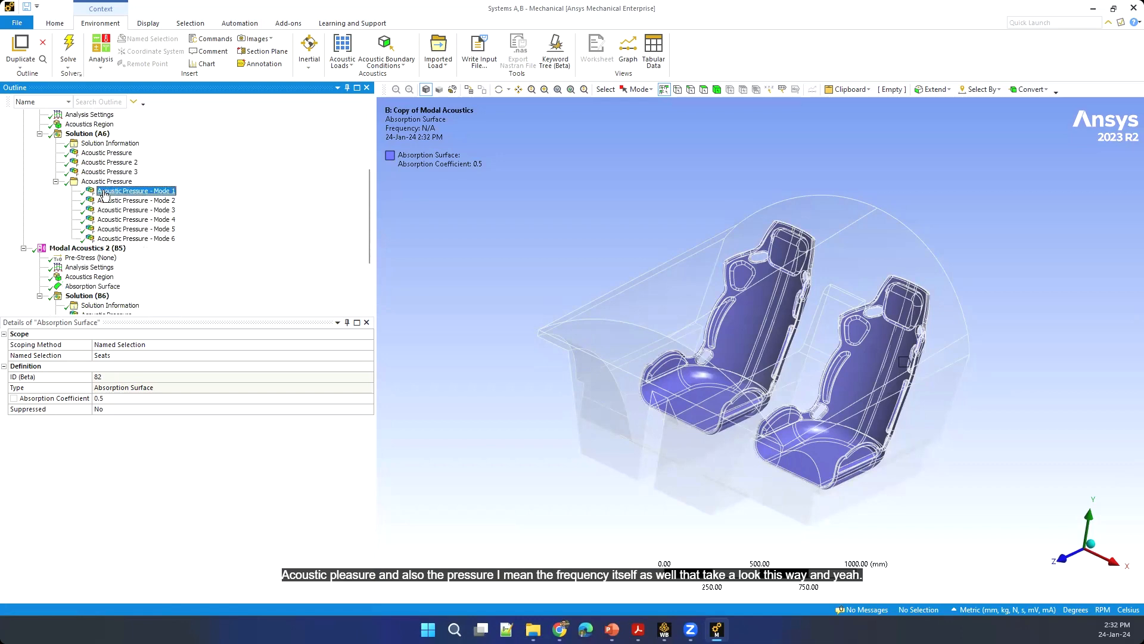
scroll(105, 193, "down", 2)
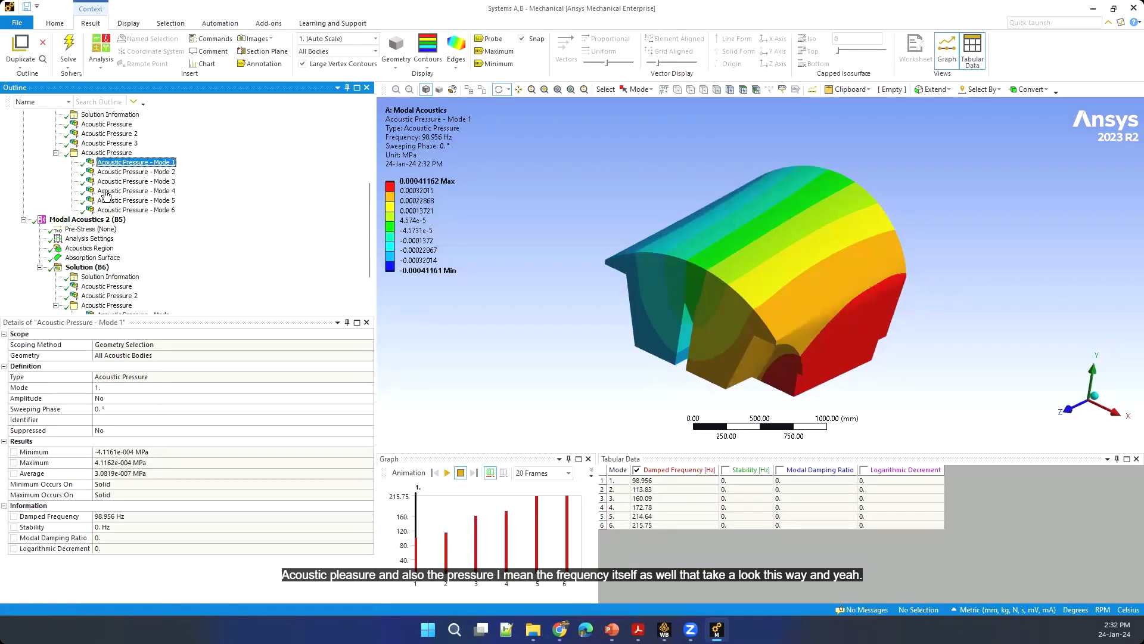
left_click(127, 23)
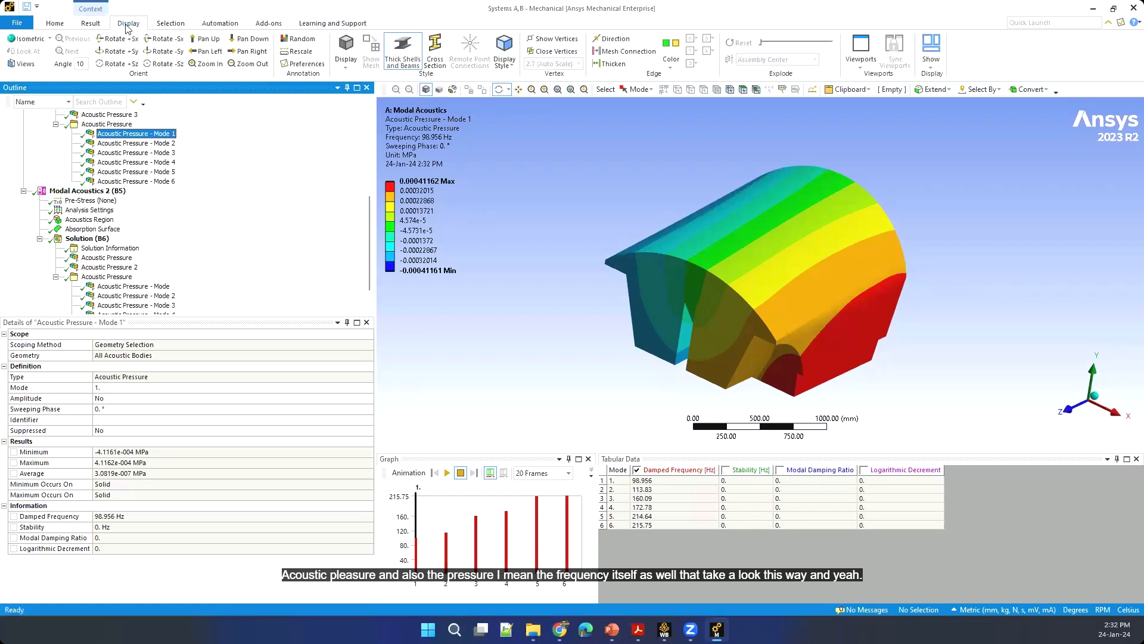
left_click(861, 51)
left_click(875, 104)
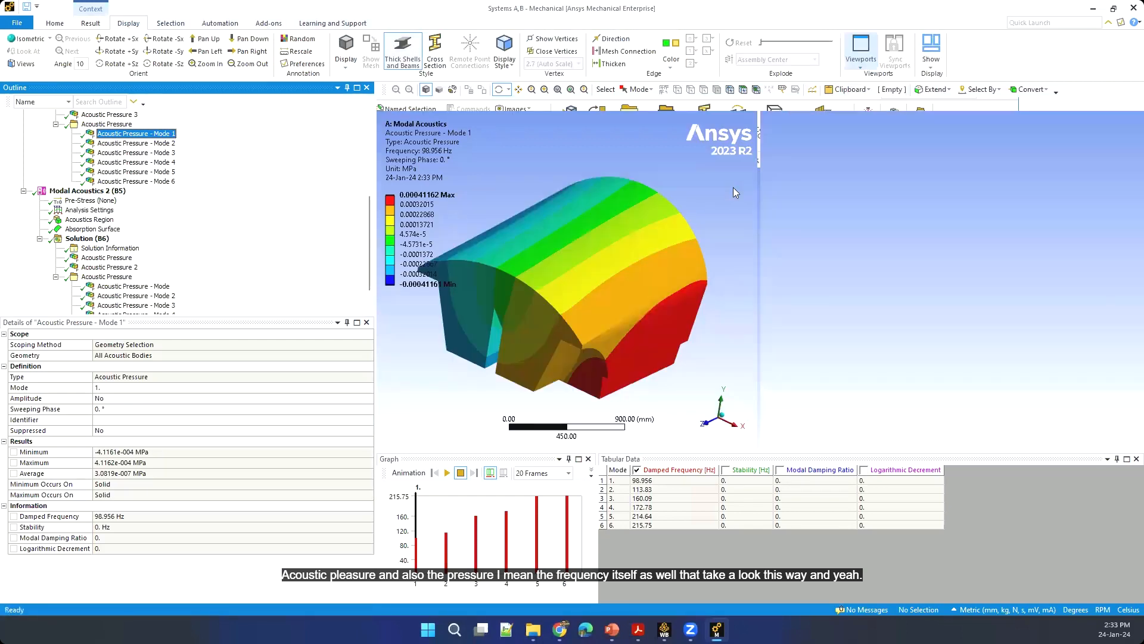
Show mode 1 acoustic pressure of Solution (A6) in one viewport and of Solution (B6) in the other.
scroll(62, 159, "up", 1)
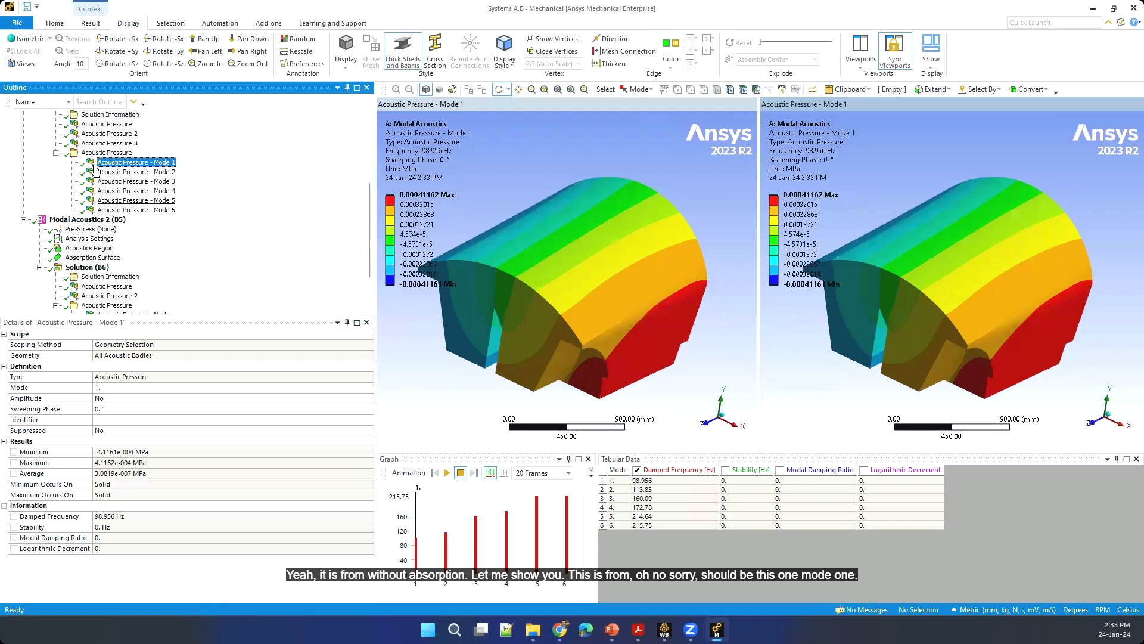
left_click(56, 154)
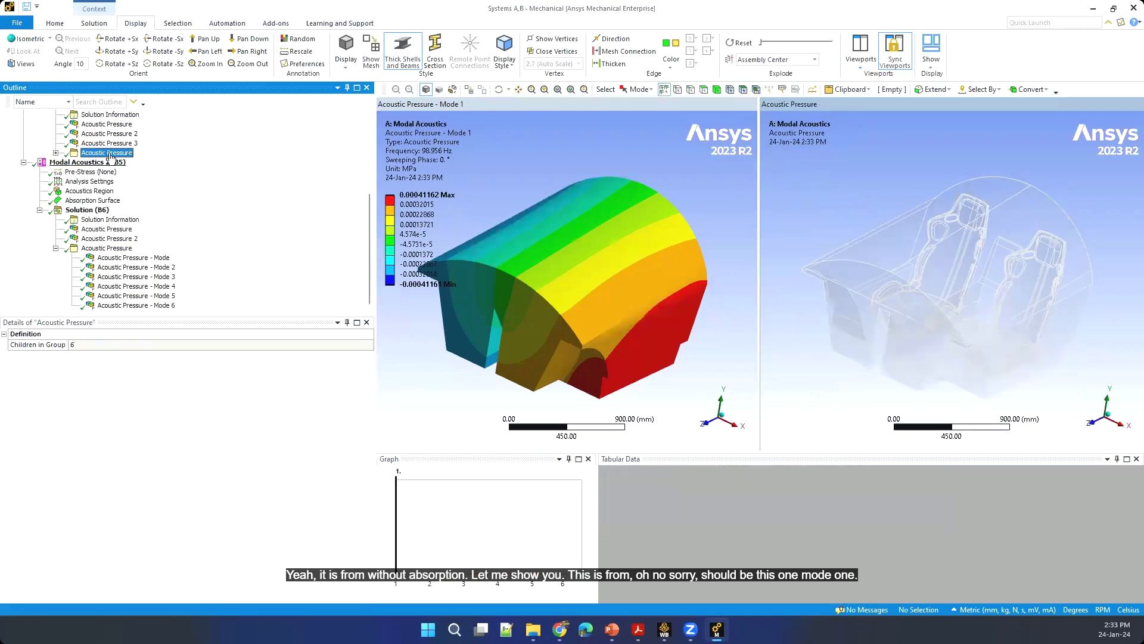
left_click(105, 125)
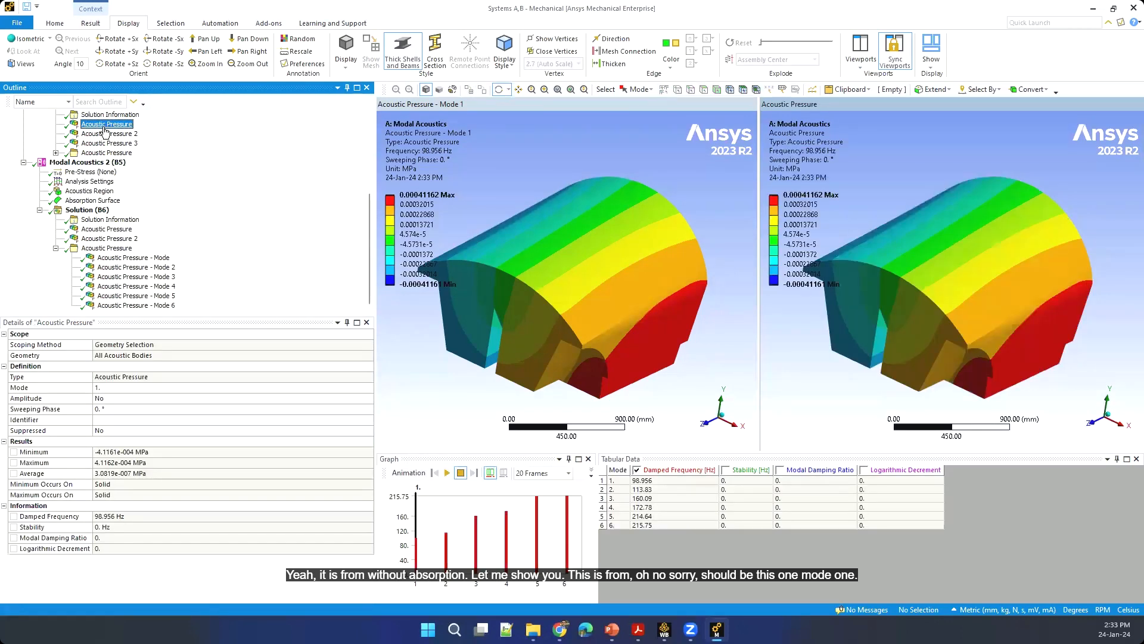
left_click(678, 112)
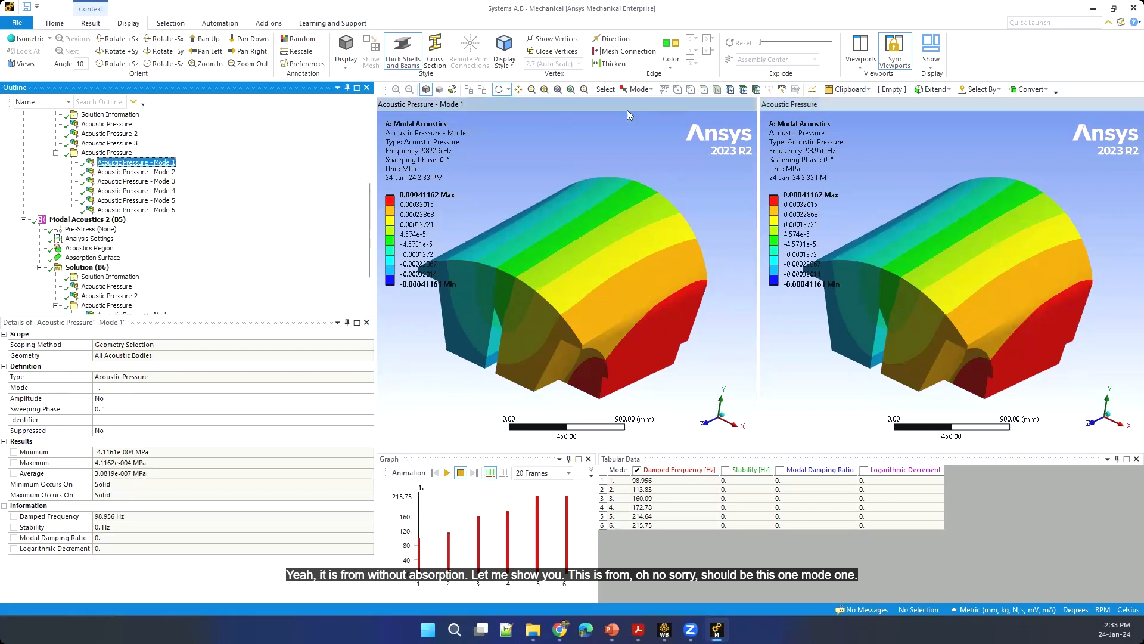
left_click(819, 107)
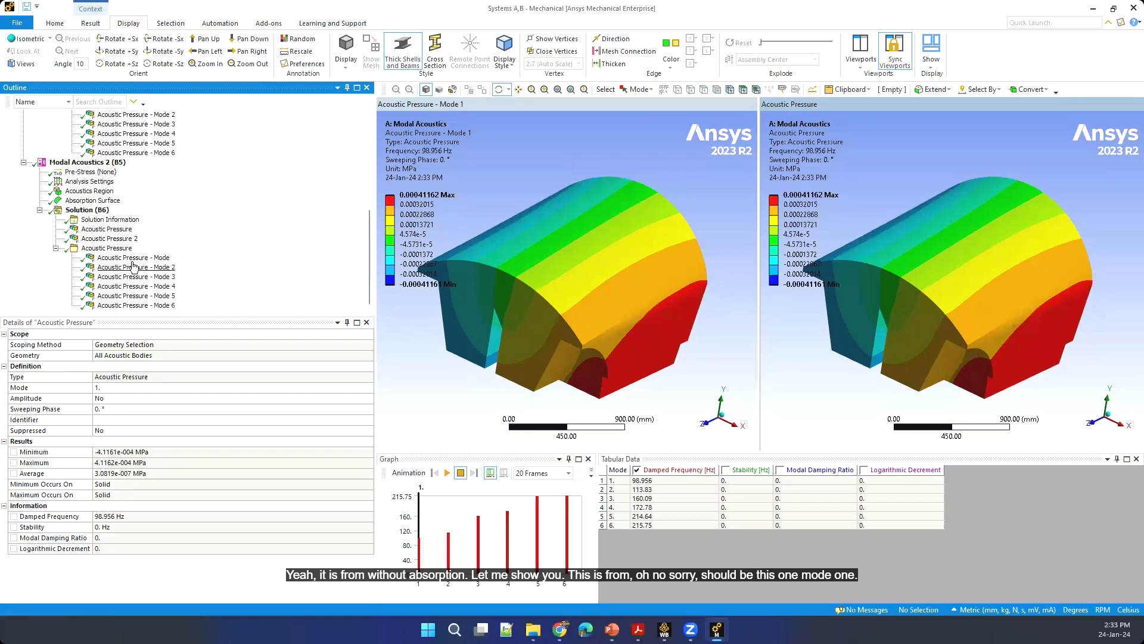
left_click(132, 258)
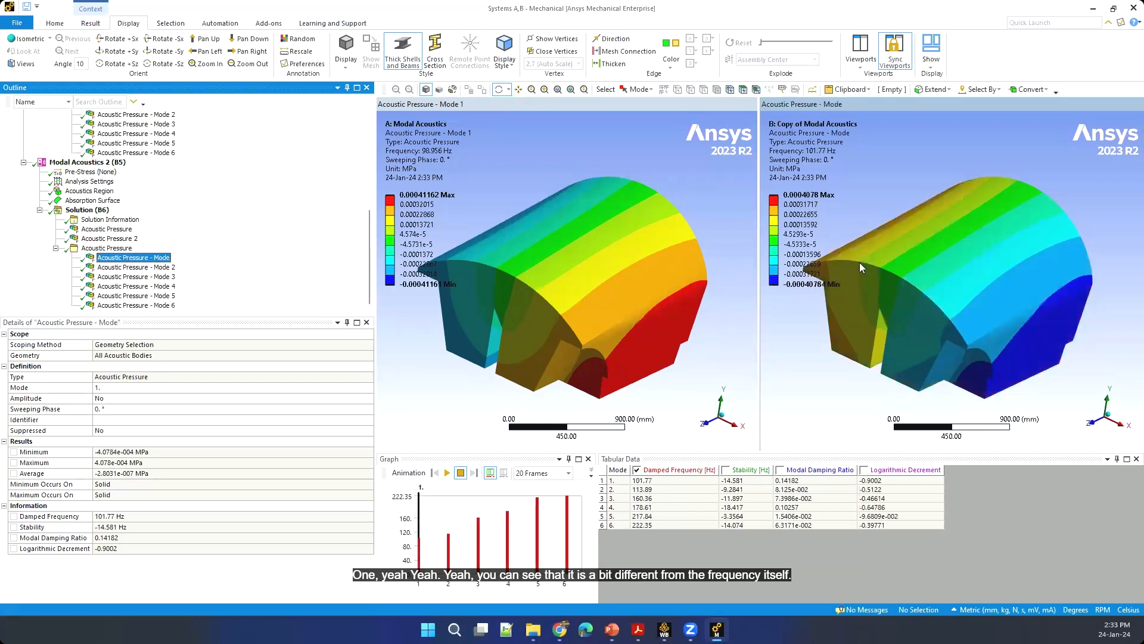
Play and stop the mode 1 acoustic pressure animation in each of the two viewports to compare the patterns.
scroll(931, 266, "down", 2)
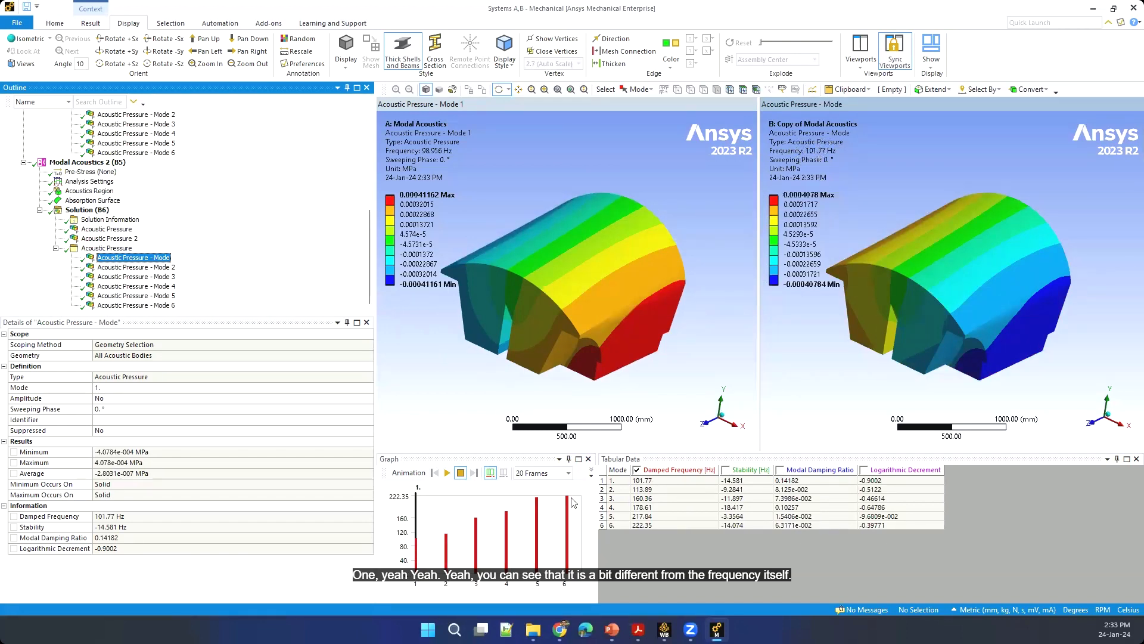
left_click(448, 472)
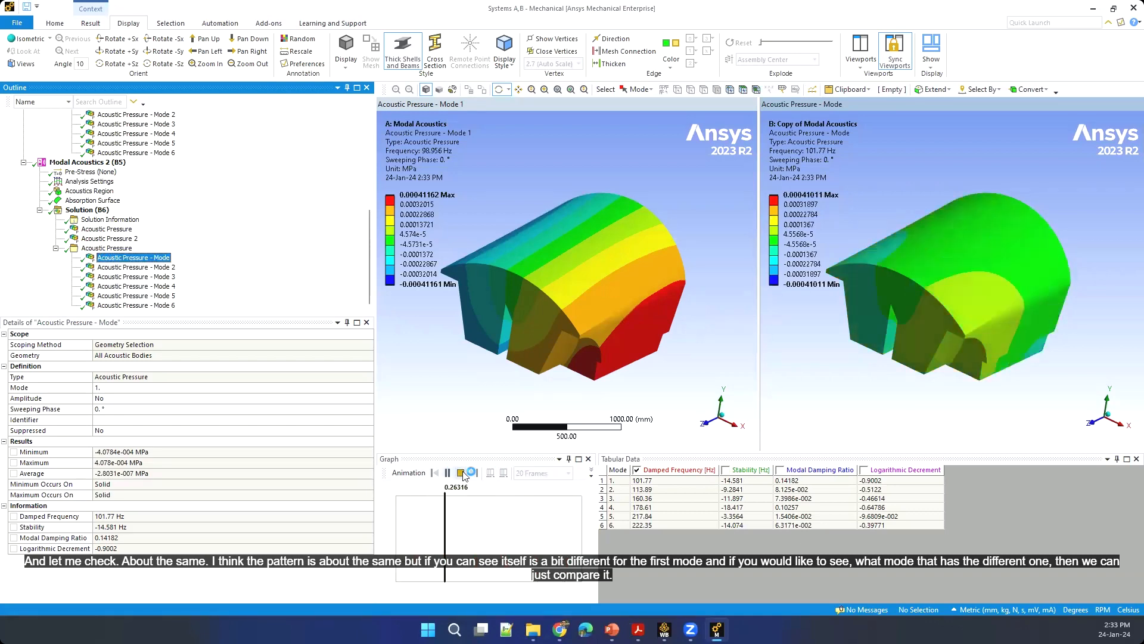
left_click(561, 107)
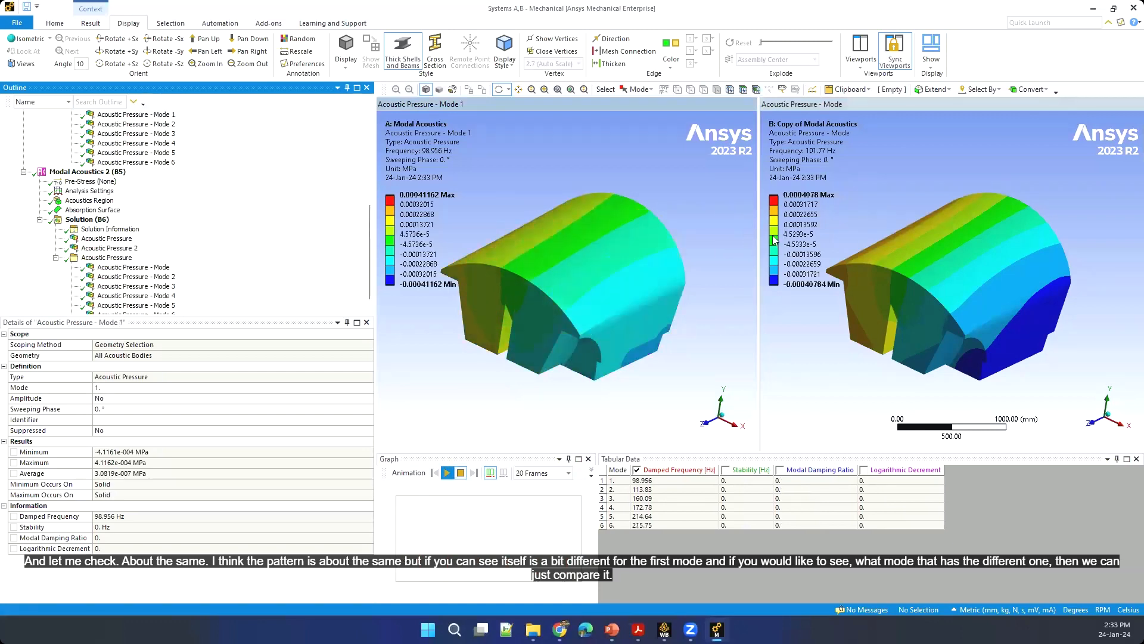
left_click(460, 472)
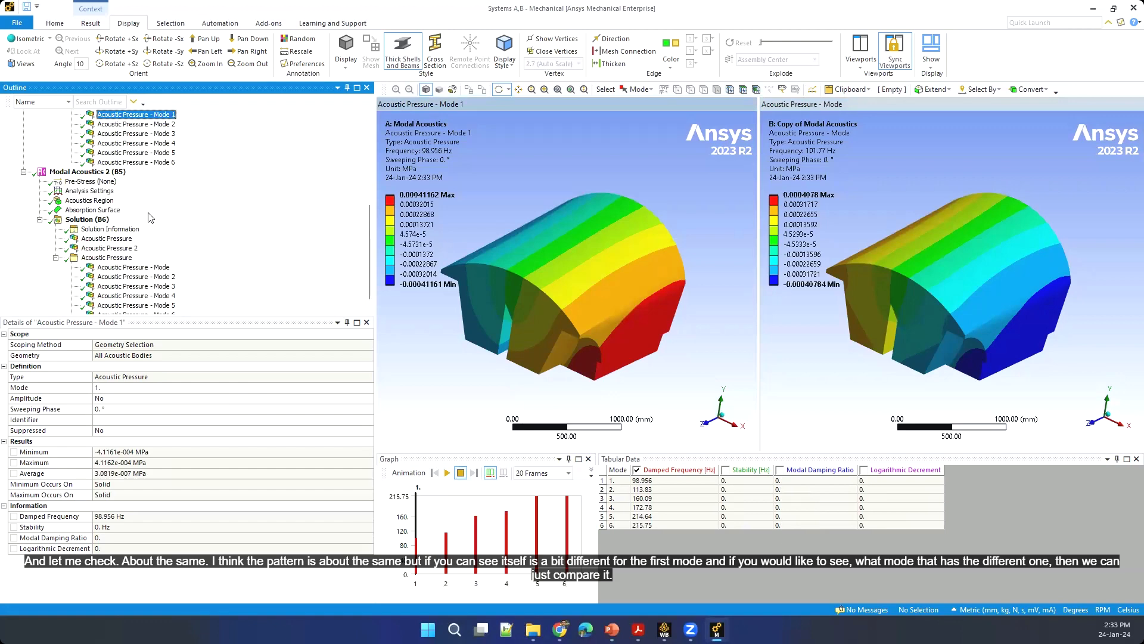
Insert a chart from Solution (A6) and Solution (B6) together, and enlarge the graph area.
scroll(109, 179, "up", 2)
left_click(106, 163)
left_click(90, 125)
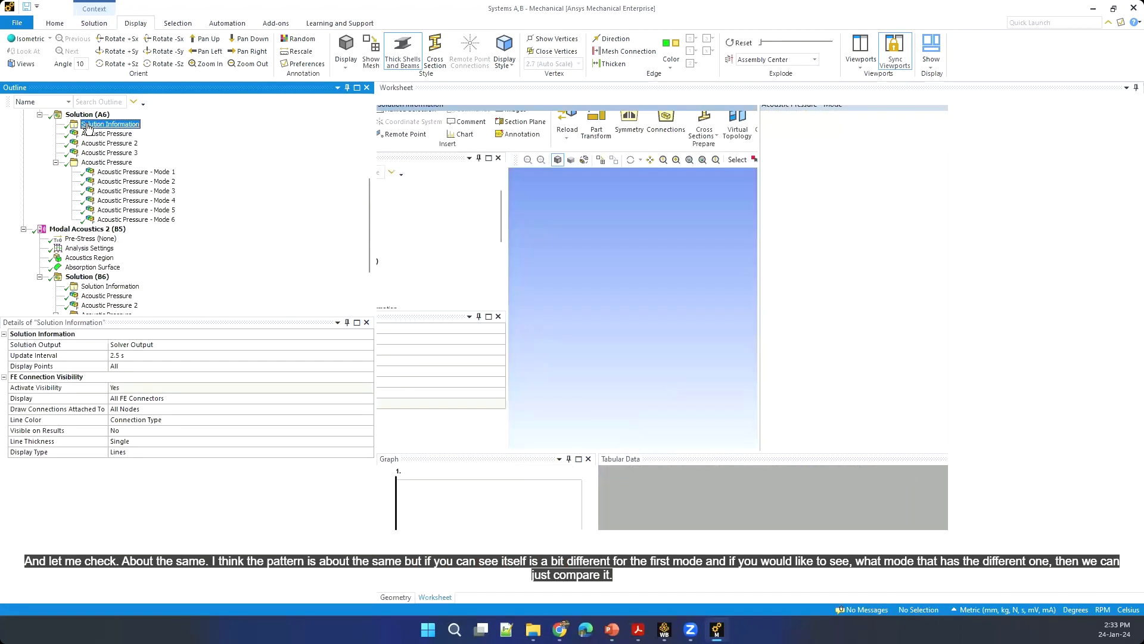
left_click(87, 116)
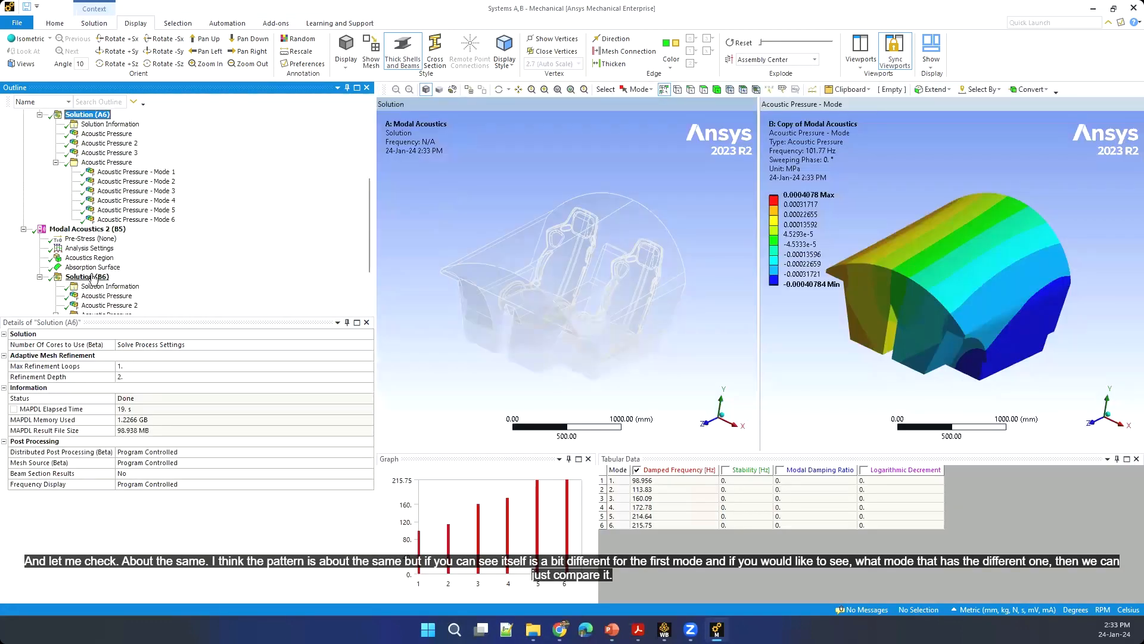
left_click(87, 277, "ctrl")
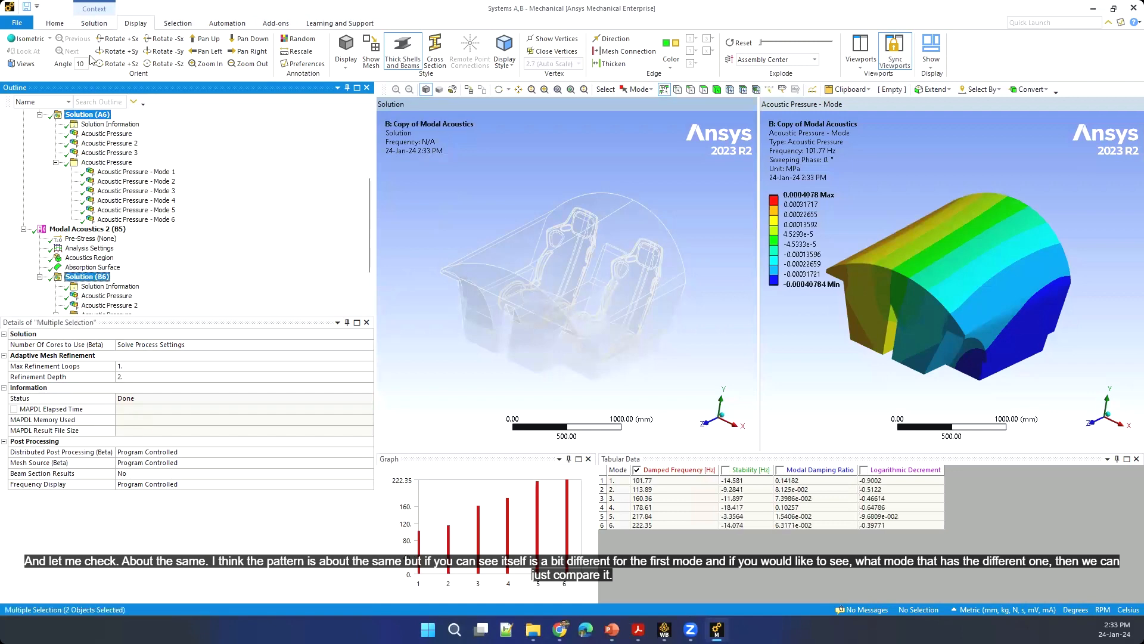
left_click(91, 25)
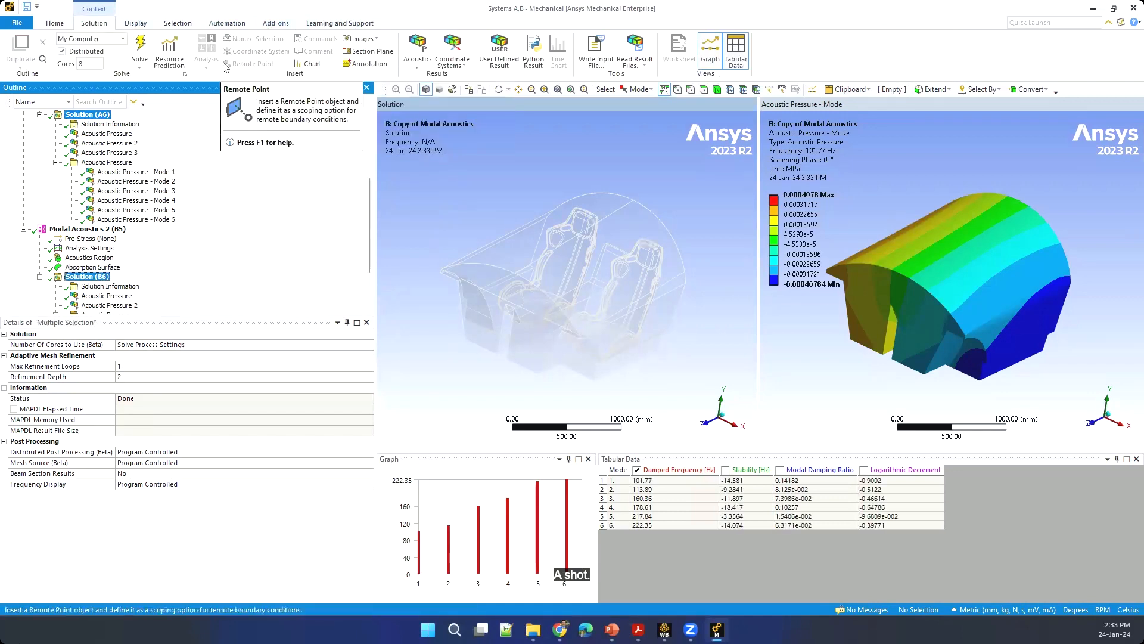
left_click(56, 24)
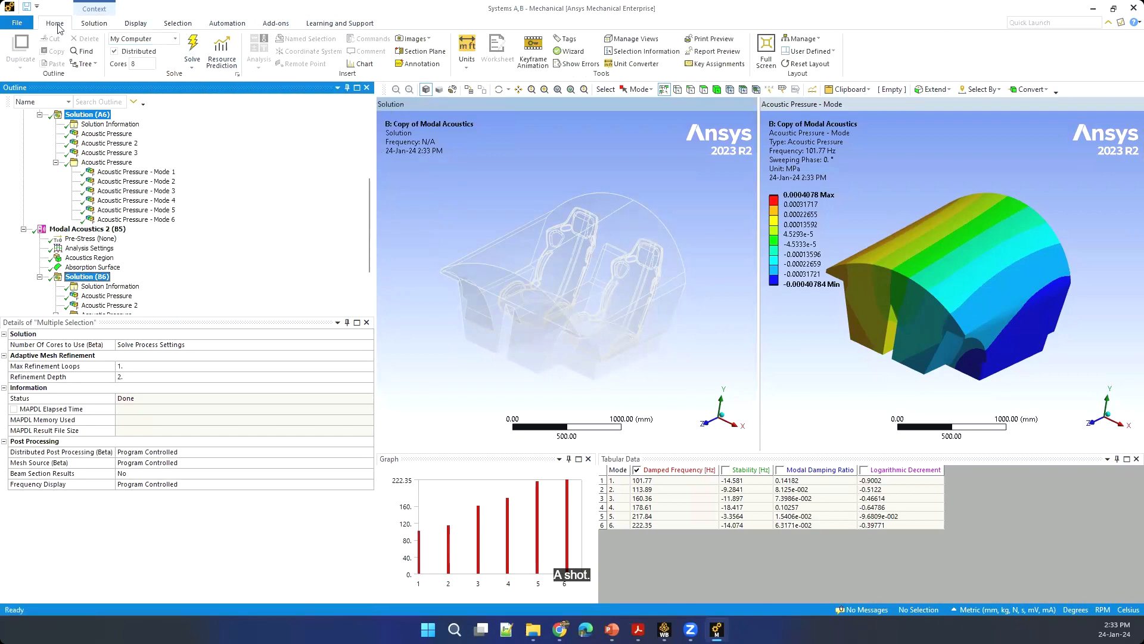
left_click(360, 64)
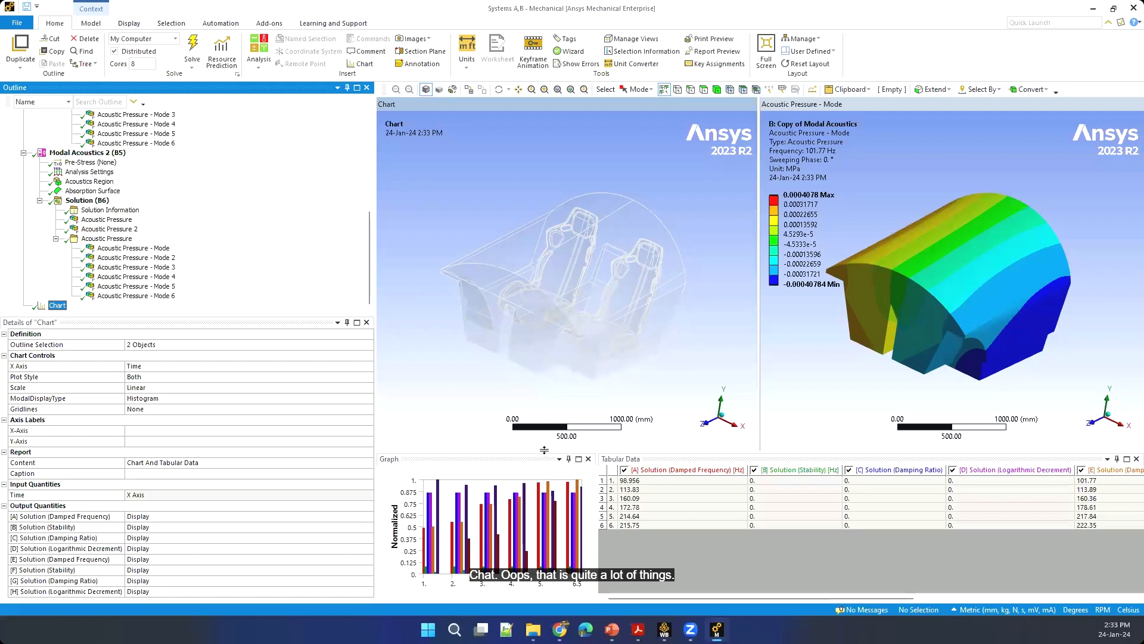
left_click_drag(544, 450, 544, 412)
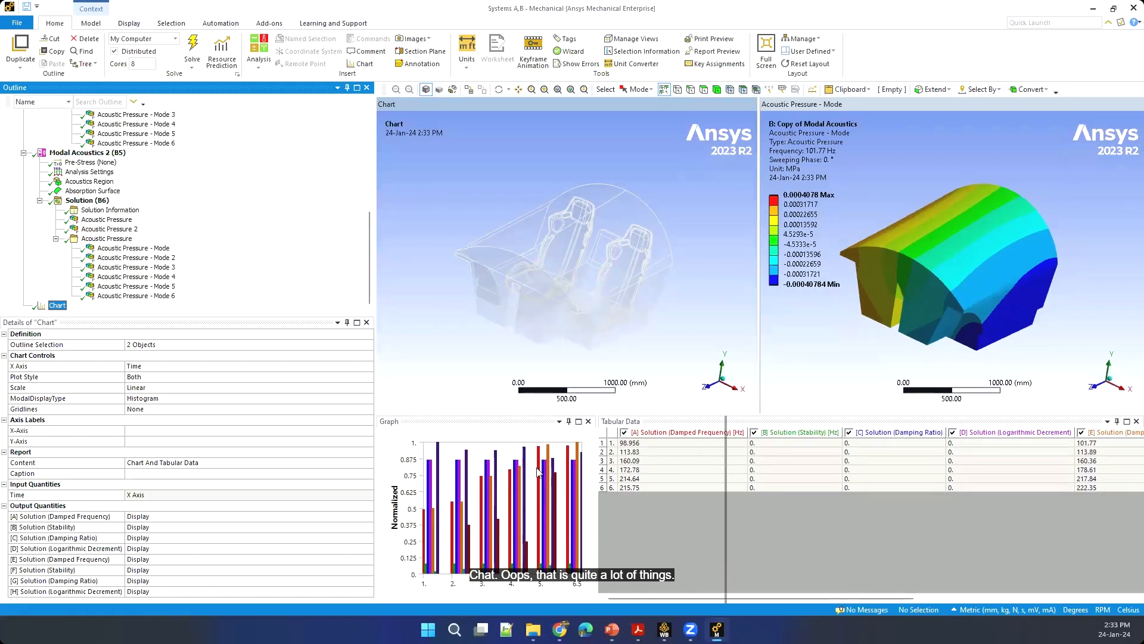
left_click_drag(598, 506, 726, 507)
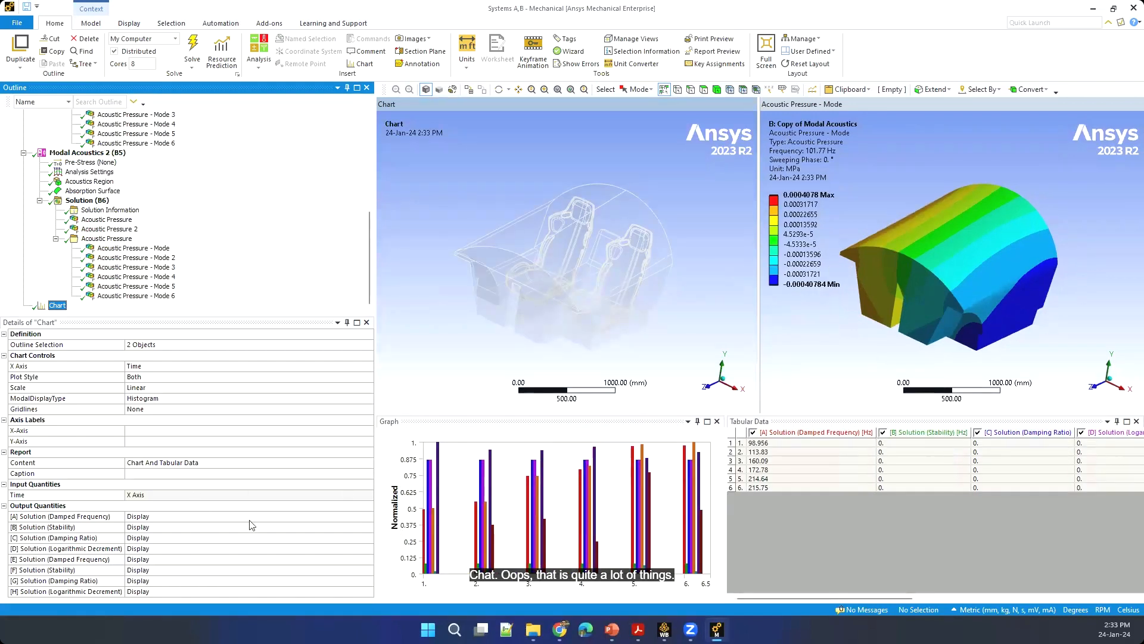
Omit the first solution's outputs [B] Stability, [C] Damping Ratio and [D] Logarithmic Decrement from the chart.
left_click(297, 527)
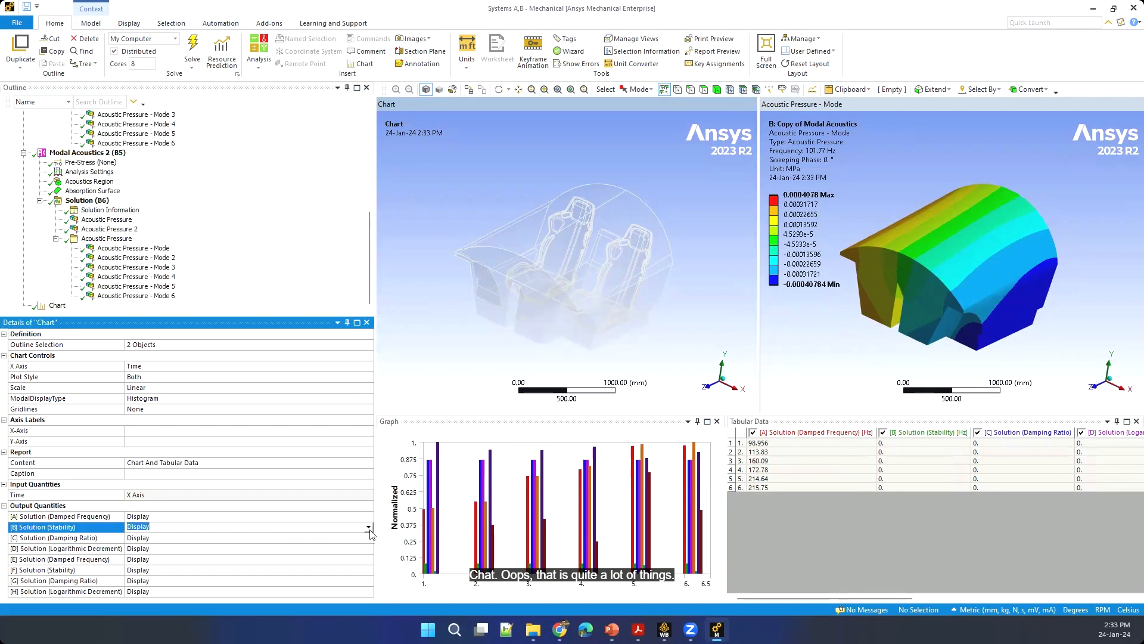
left_click(368, 527)
left_click(210, 548)
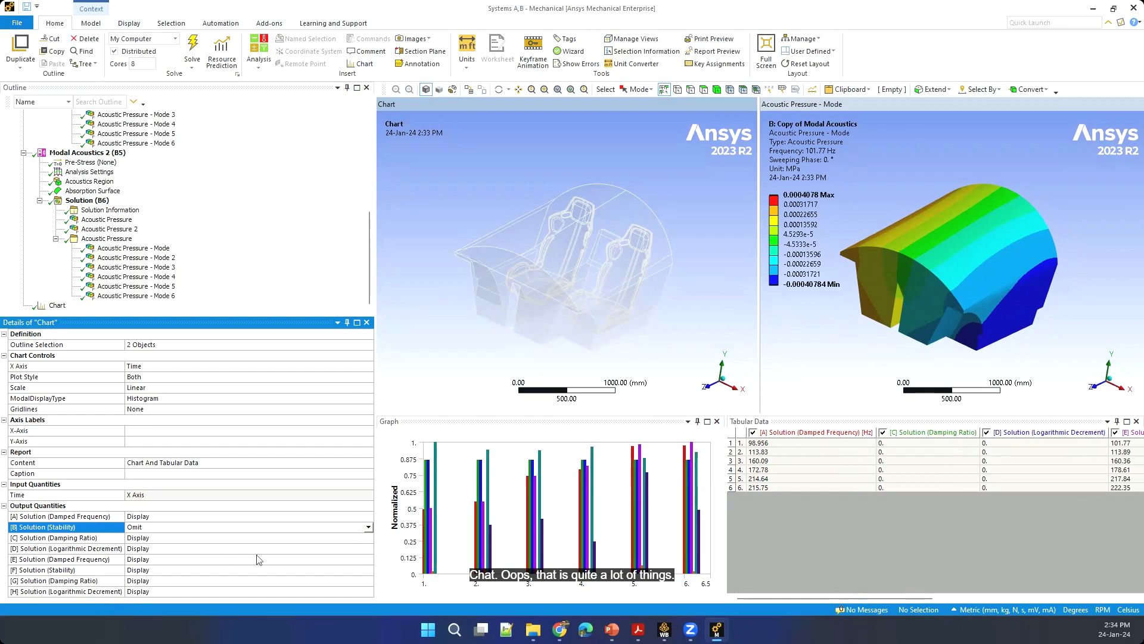
left_click(364, 538)
left_click(368, 537)
left_click(362, 554)
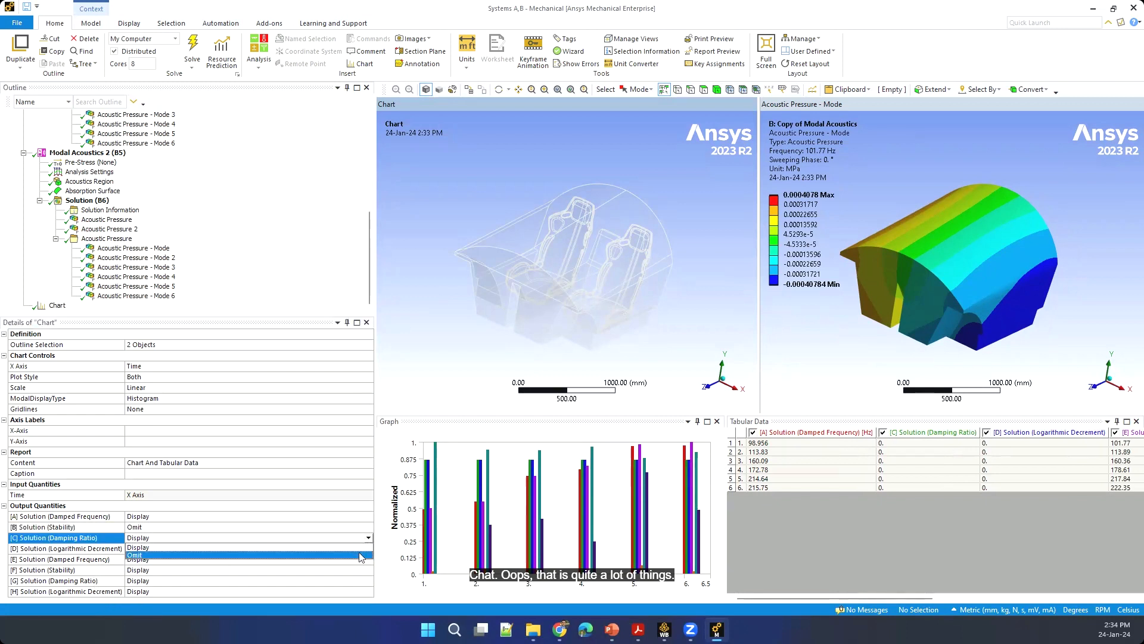
left_click(369, 550)
left_click(367, 548)
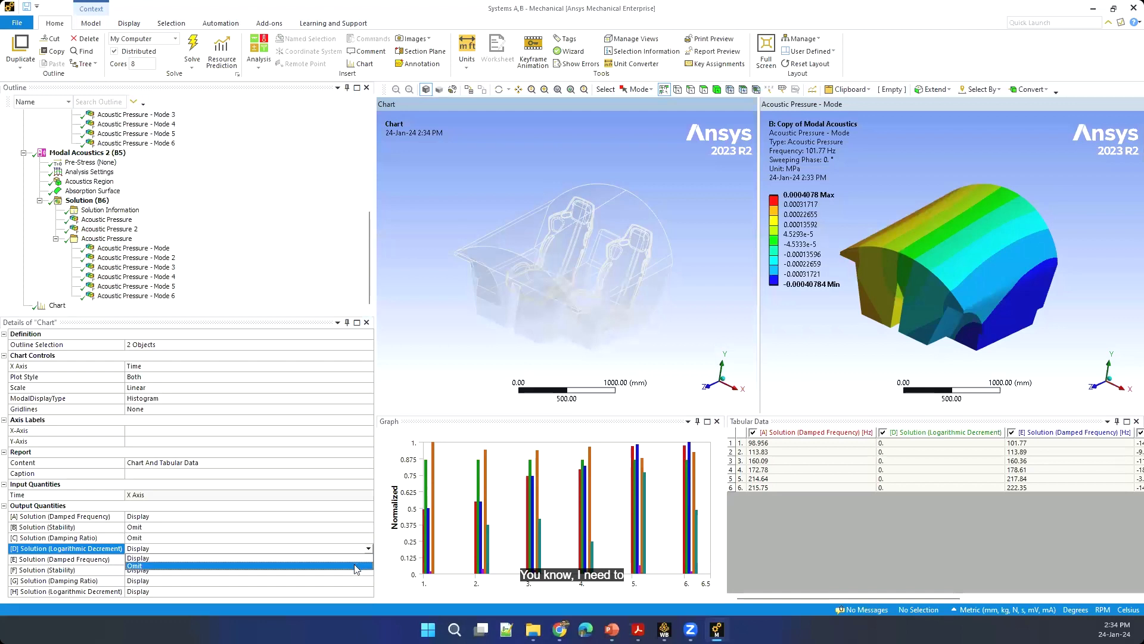
left_click(355, 566)
Omit the second solution's outputs [F] Stability, [G] Damping Ratio and [H] Logarithmic Decrement from the chart.
left_click(370, 571)
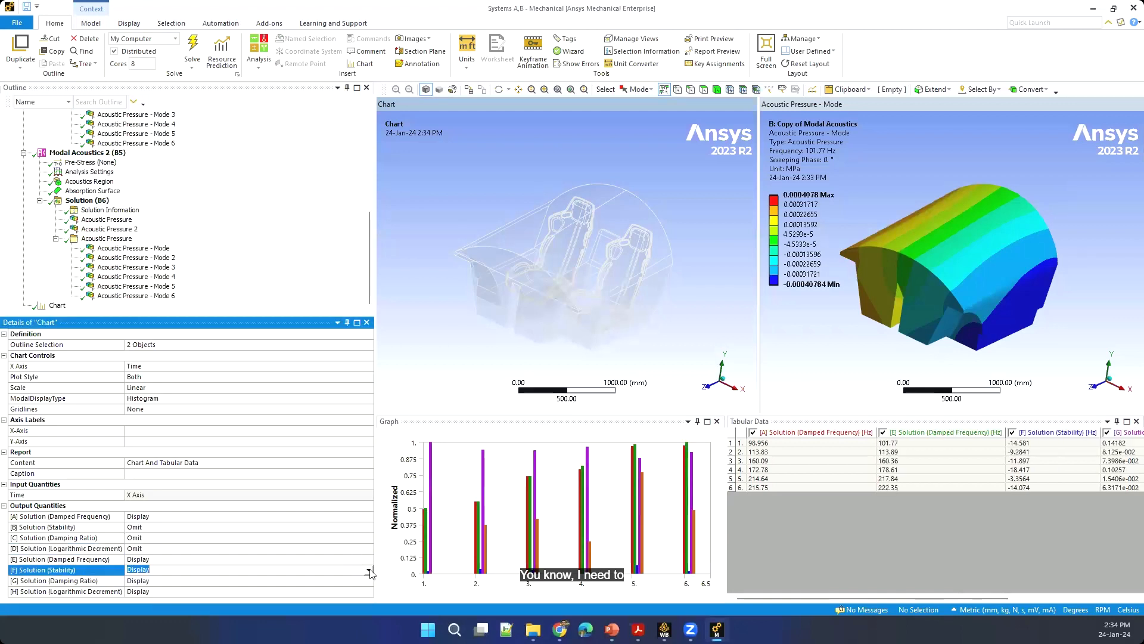
left_click(368, 569)
left_click(368, 588)
left_click(370, 580)
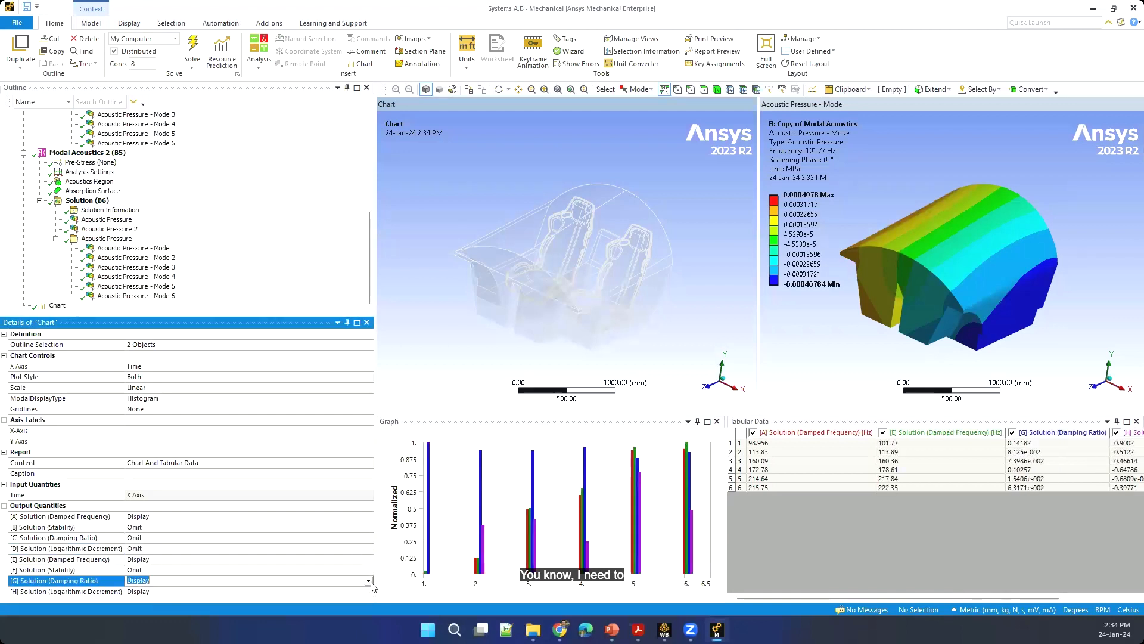
left_click(370, 581)
left_click(360, 596)
left_click(368, 592)
left_click(368, 592)
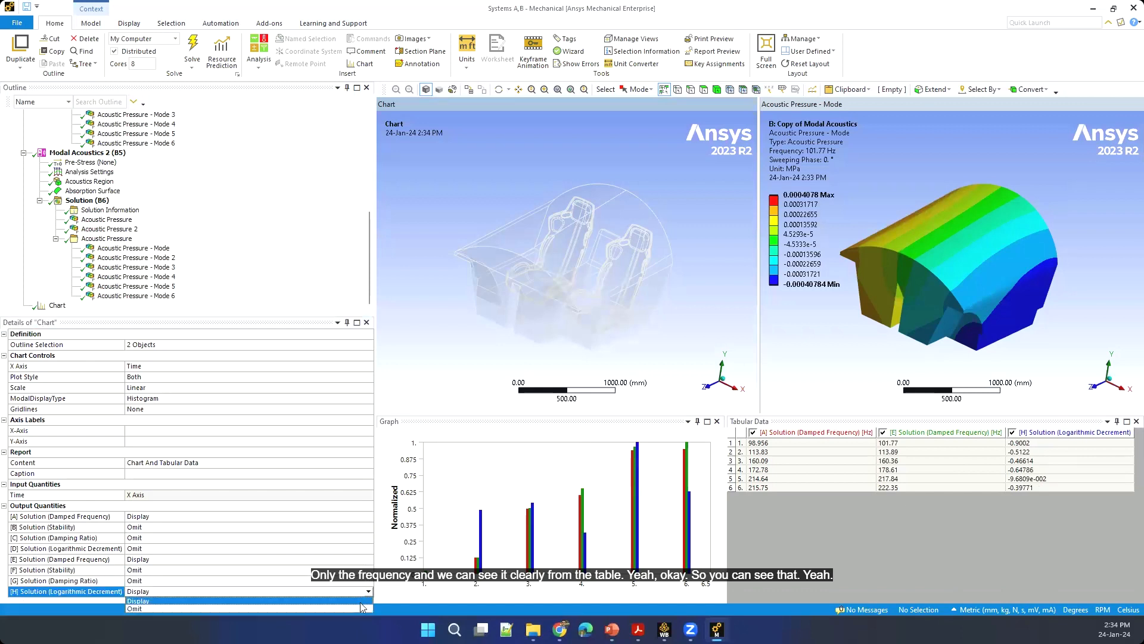
left_click(364, 607)
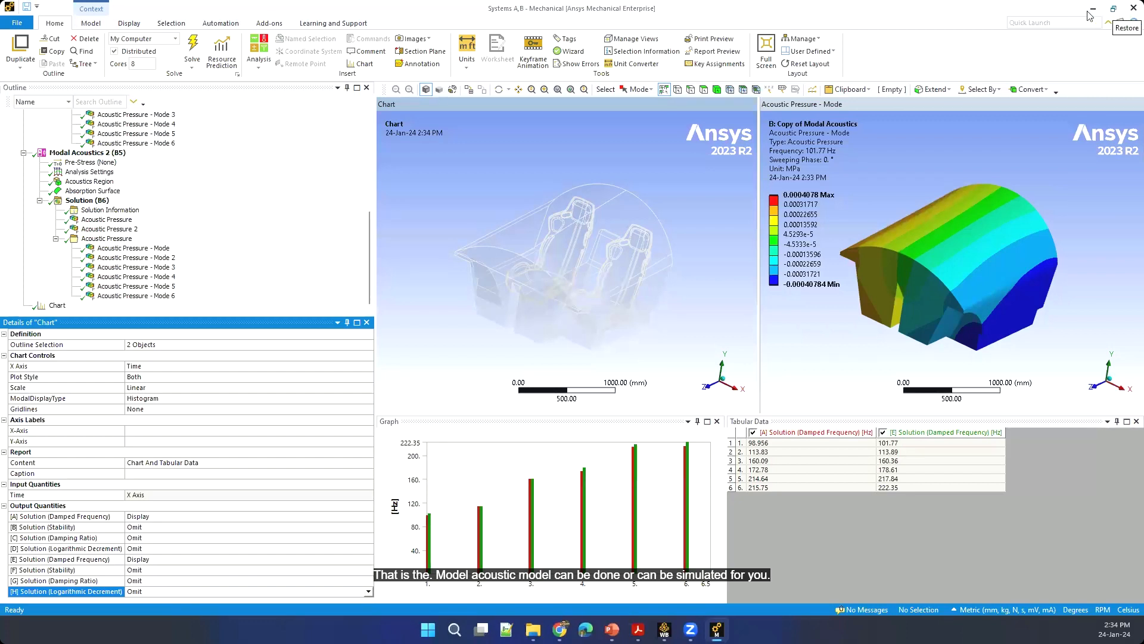
Close the Mechanical session and present the "Mechanical – Harmonic Acoustic" slide of the PowerPoint deck.
left_click(1128, 9)
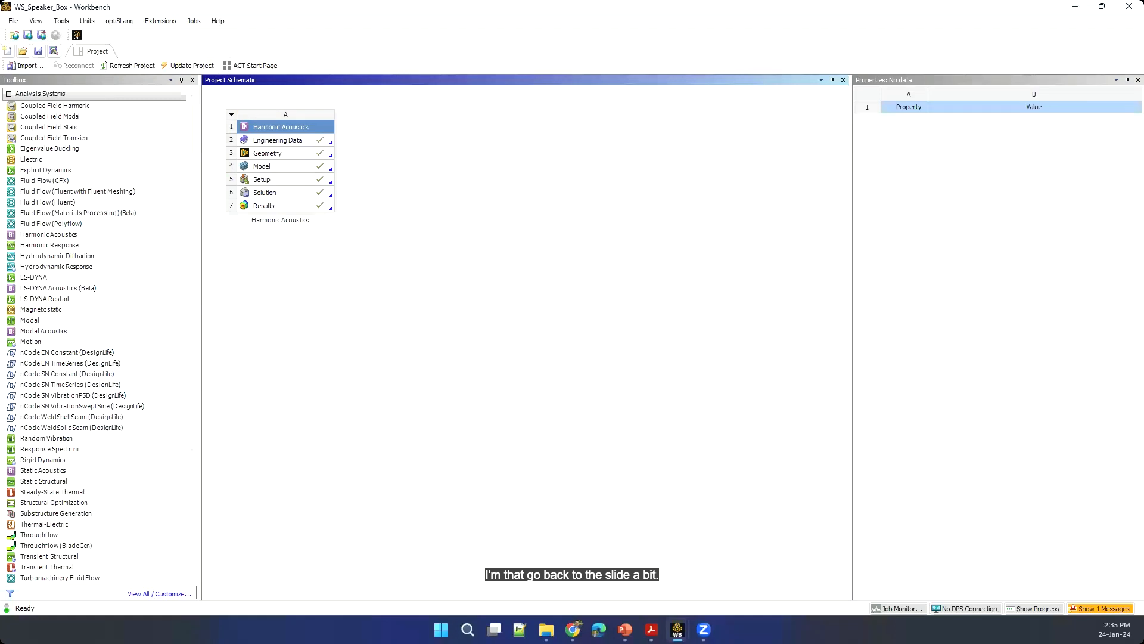
key("alt+Tab")
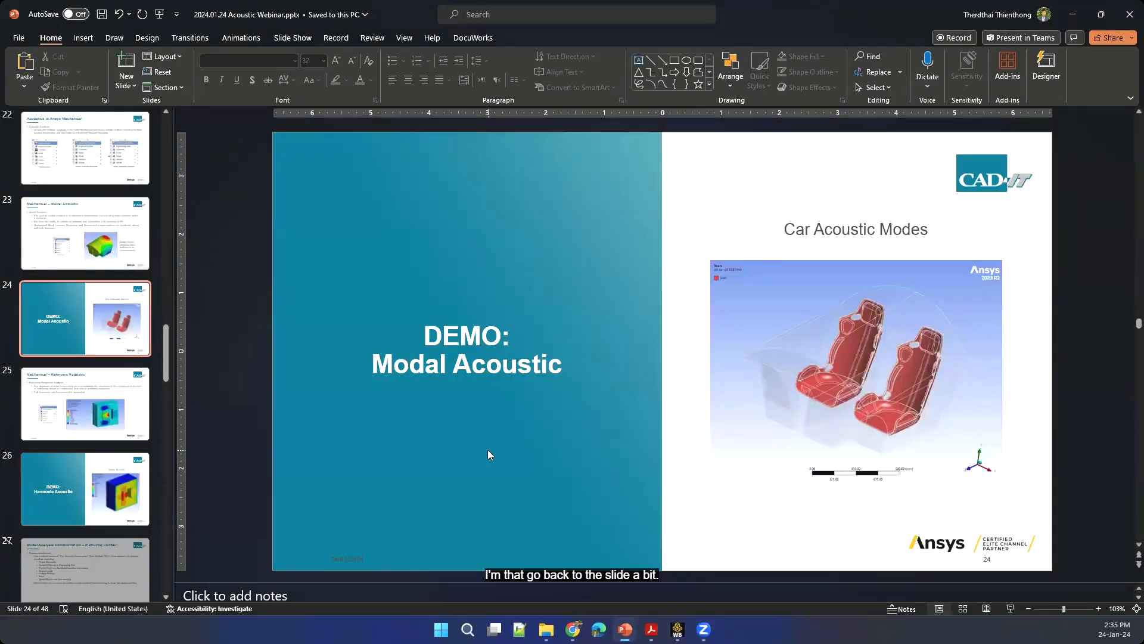
key("shift+F5")
key("Right")
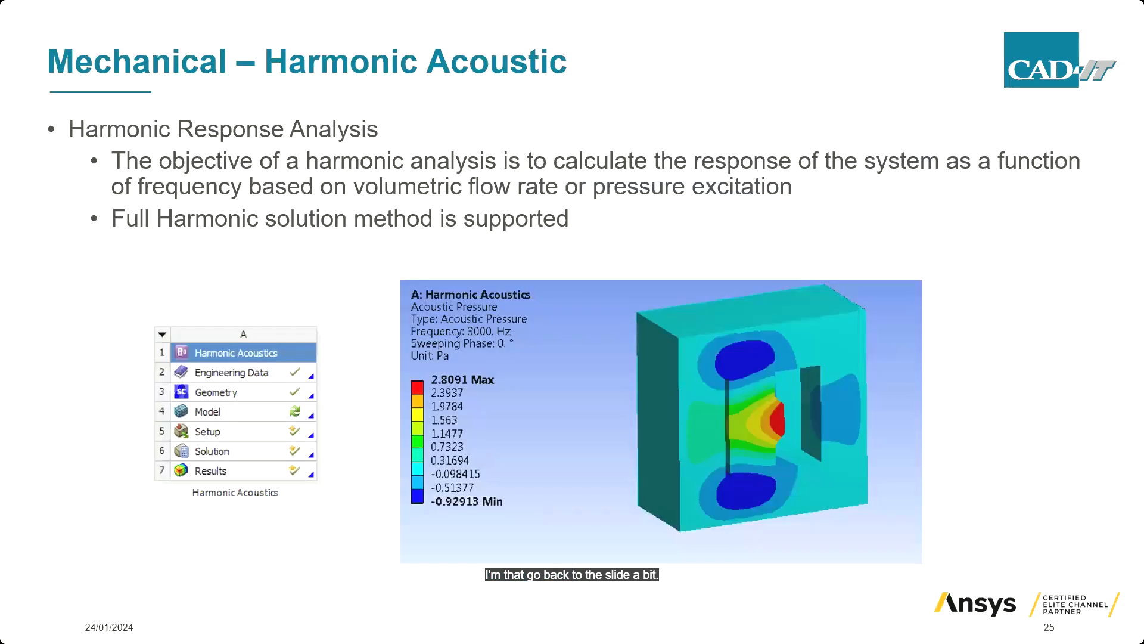
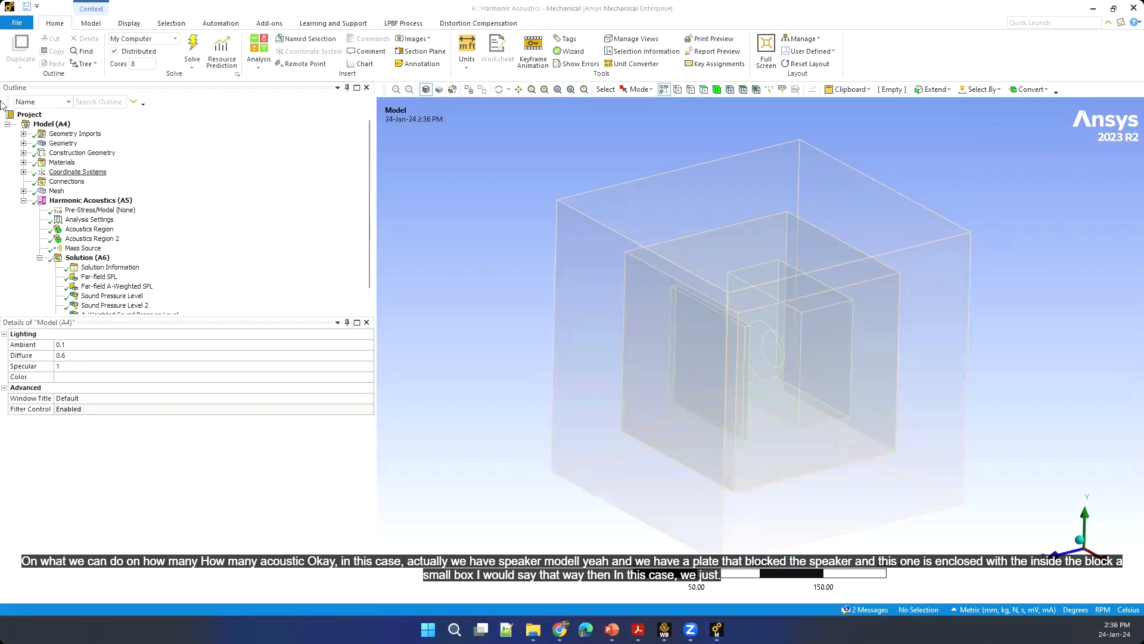
In the speaker box model in Mechanical, list the SYS-1 bodies and view the details of the speaker-box assembly and Construction Geometry.
left_click(23, 143)
left_click(39, 153)
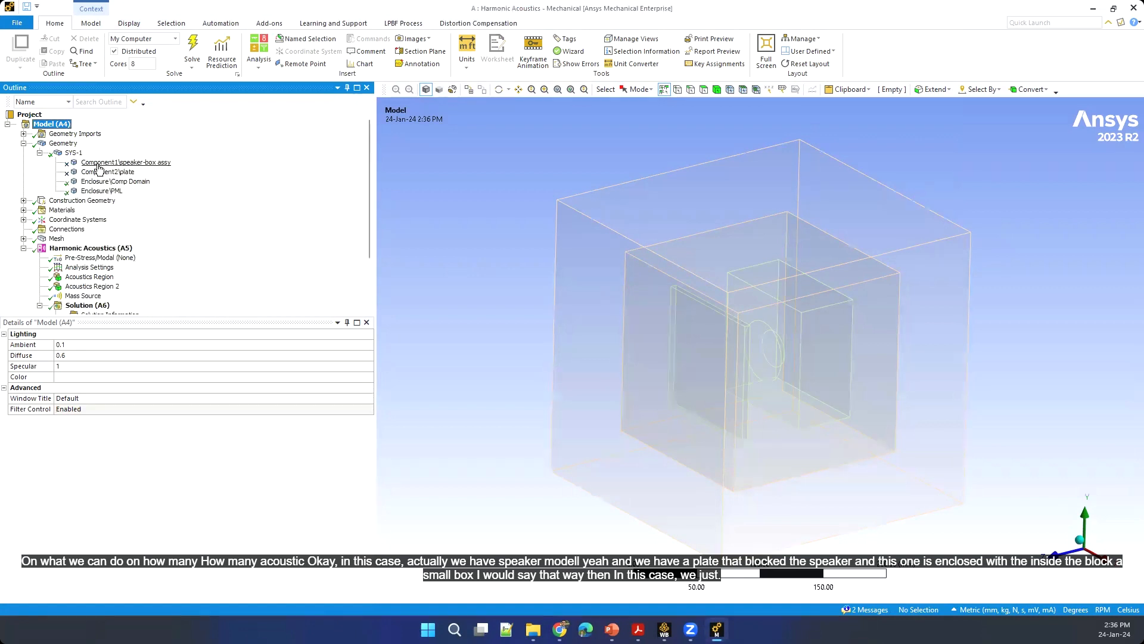
left_click(113, 162)
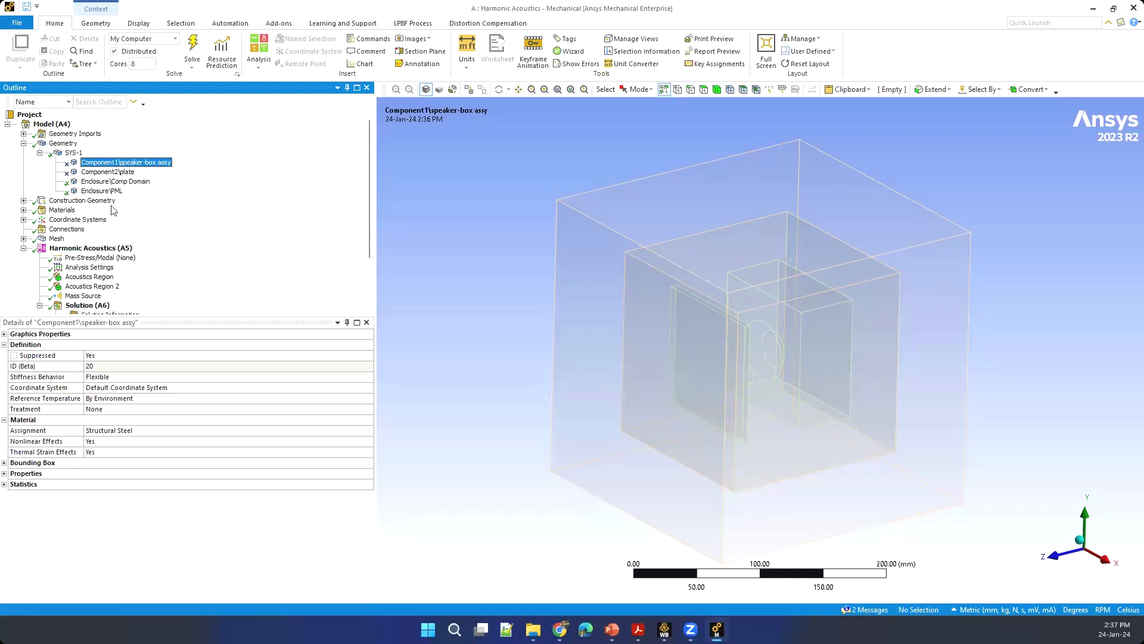
left_click(79, 202)
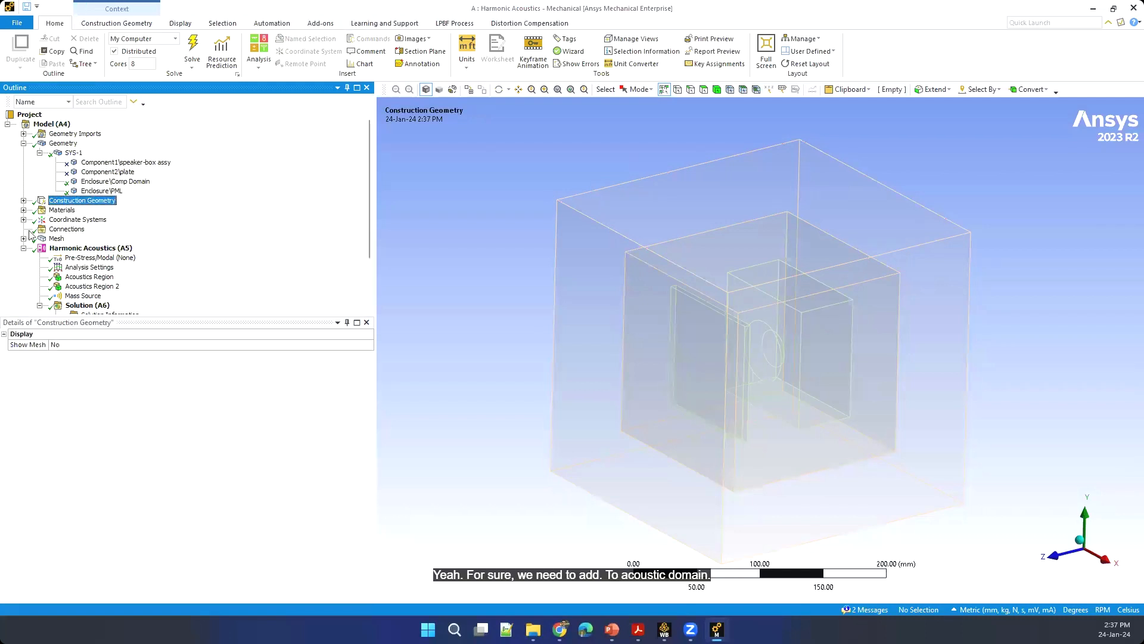
Review the Harmonic Acoustics setup: Acoustics Region, Acoustics Region 2 with its PML options, and the Mass Source faces on the speaker up close.
left_click(49, 250)
scroll(83, 238, "down", 2)
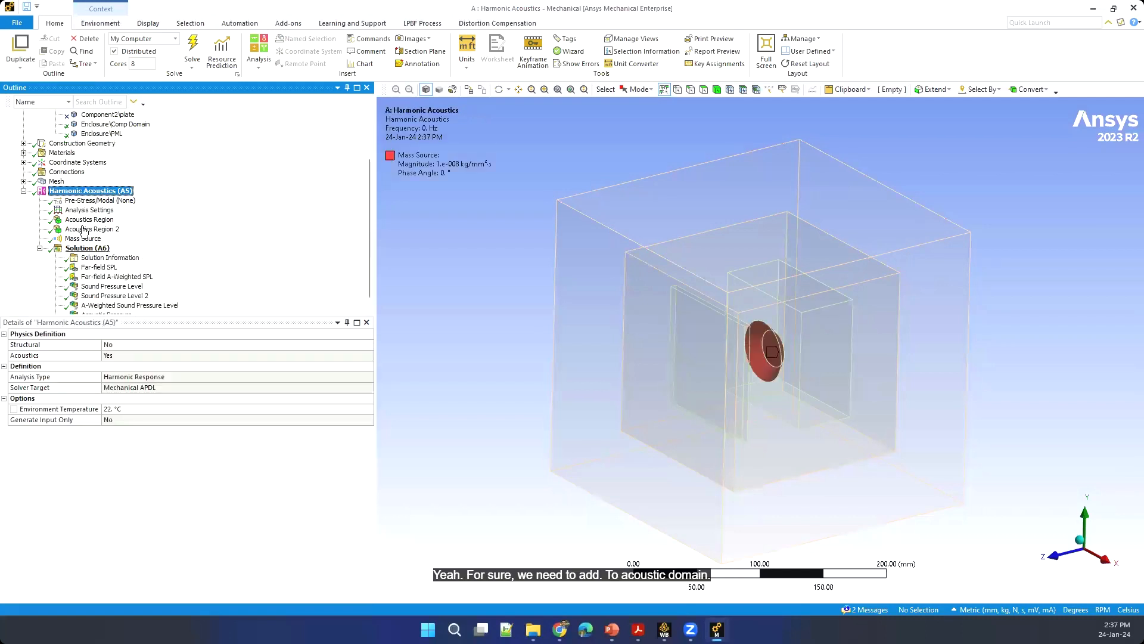
left_click(86, 221)
left_click(87, 227)
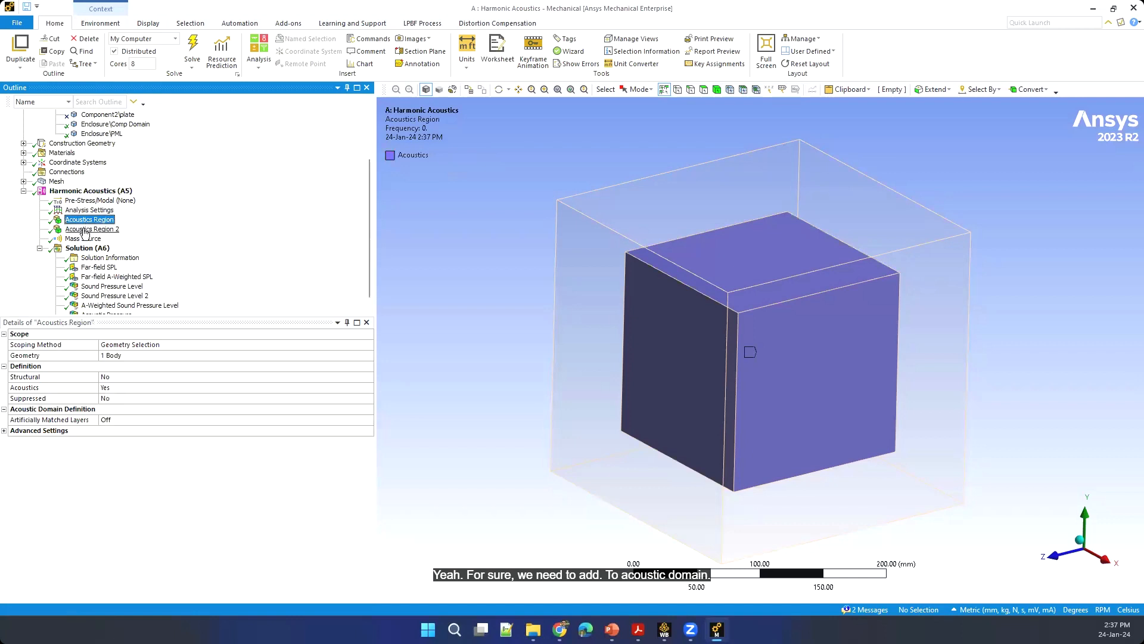
left_click(88, 222)
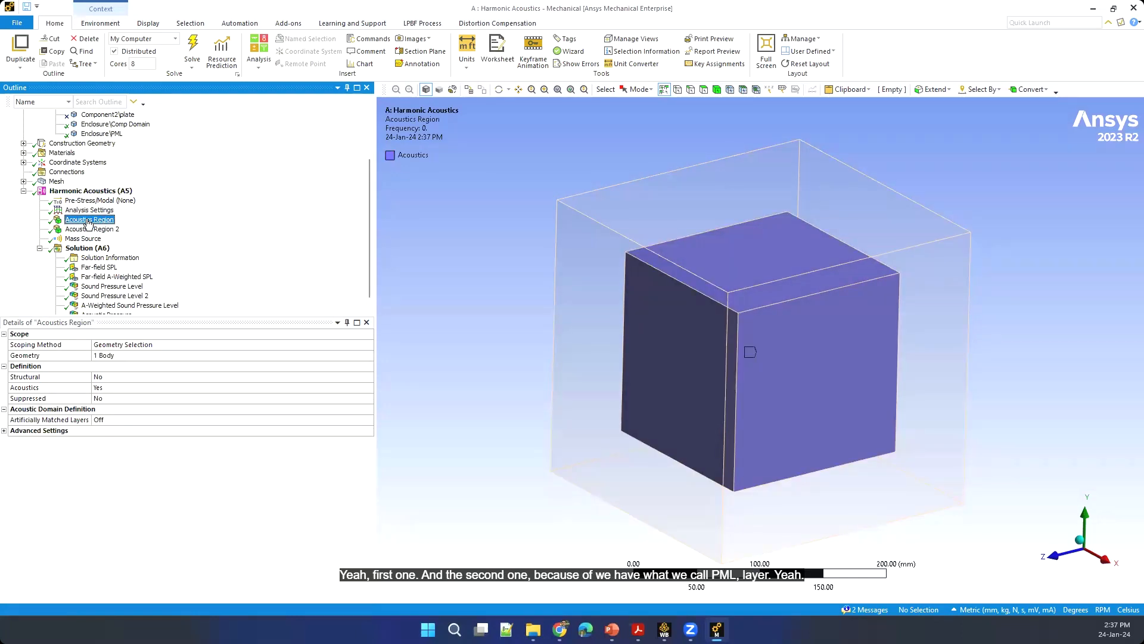
left_click(88, 230)
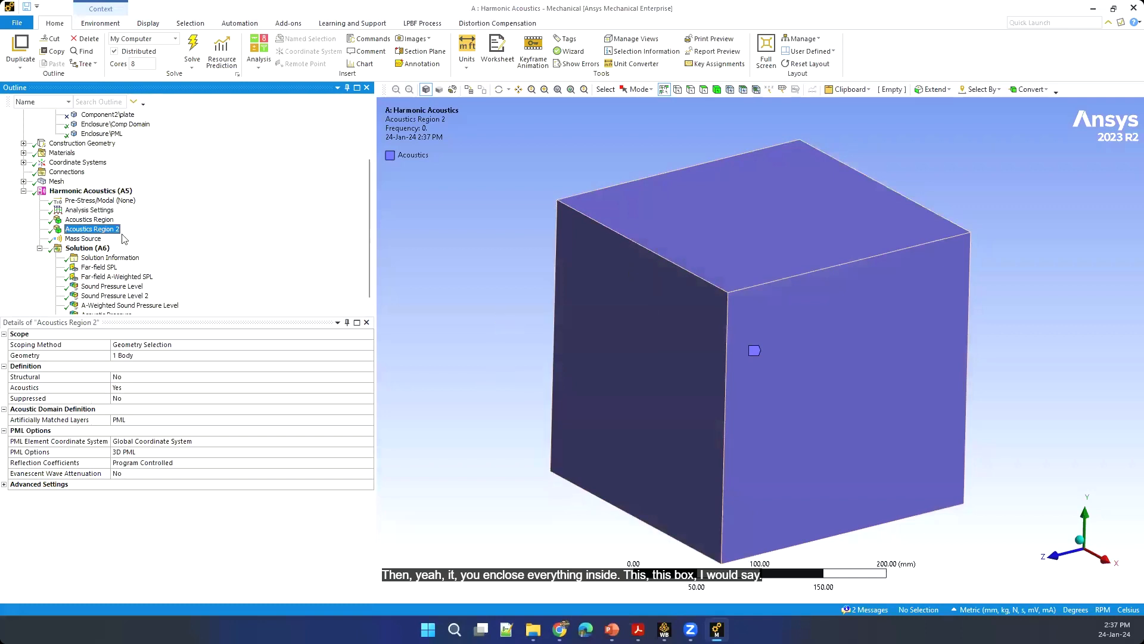
left_click(83, 239)
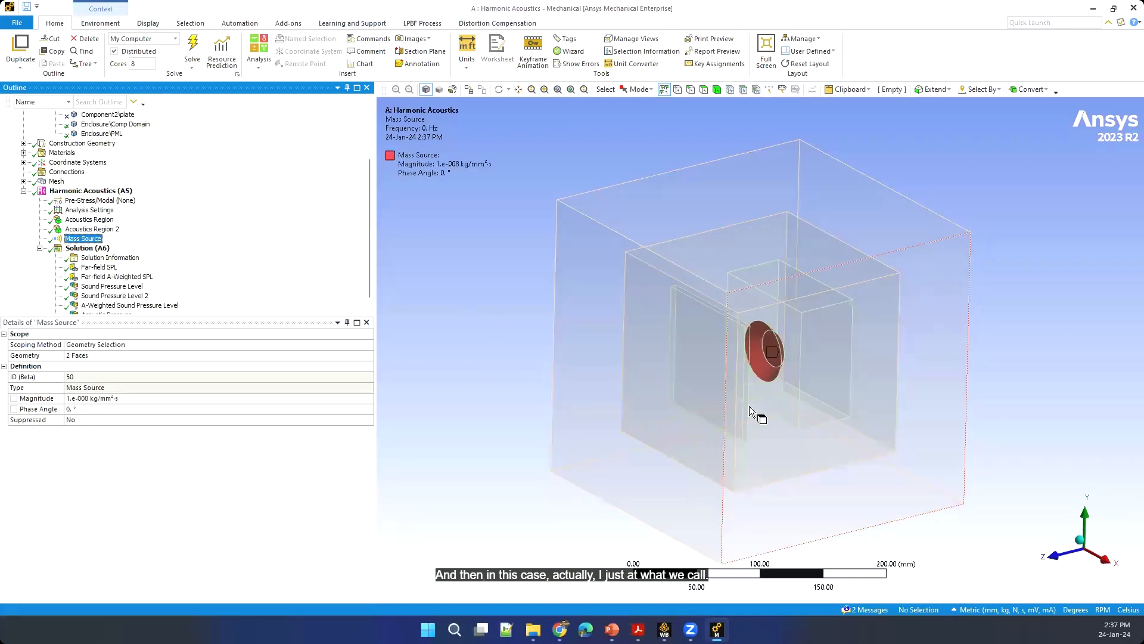
right_click_drag(831, 398, 732, 285)
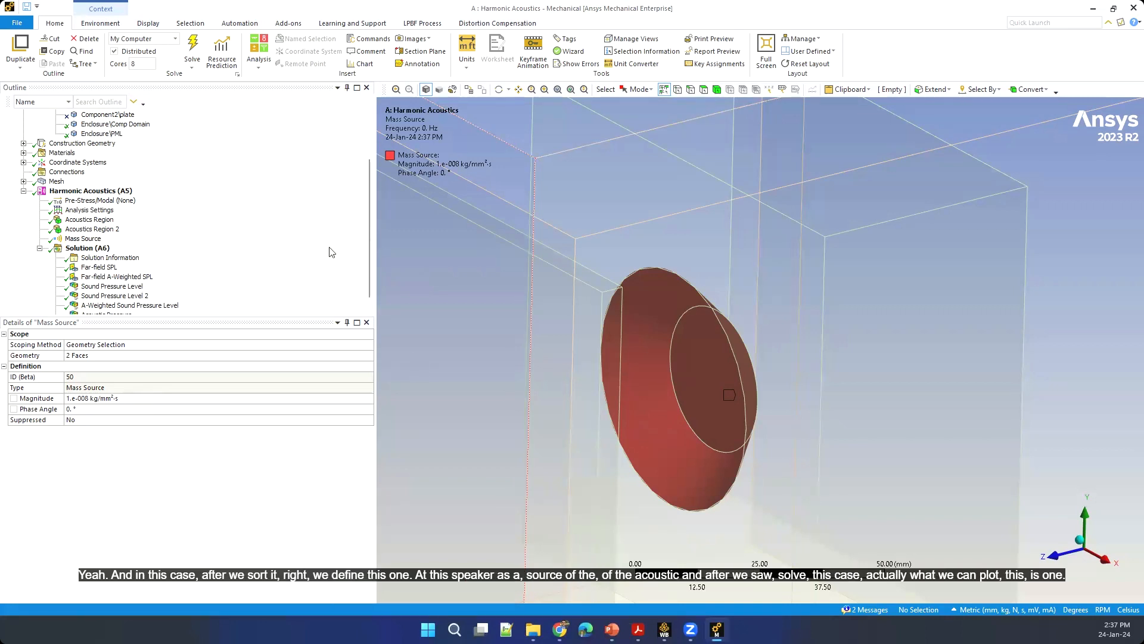
Display the first Sound Pressure Level result and view the contours from another angle.
scroll(506, 255, "down", 7)
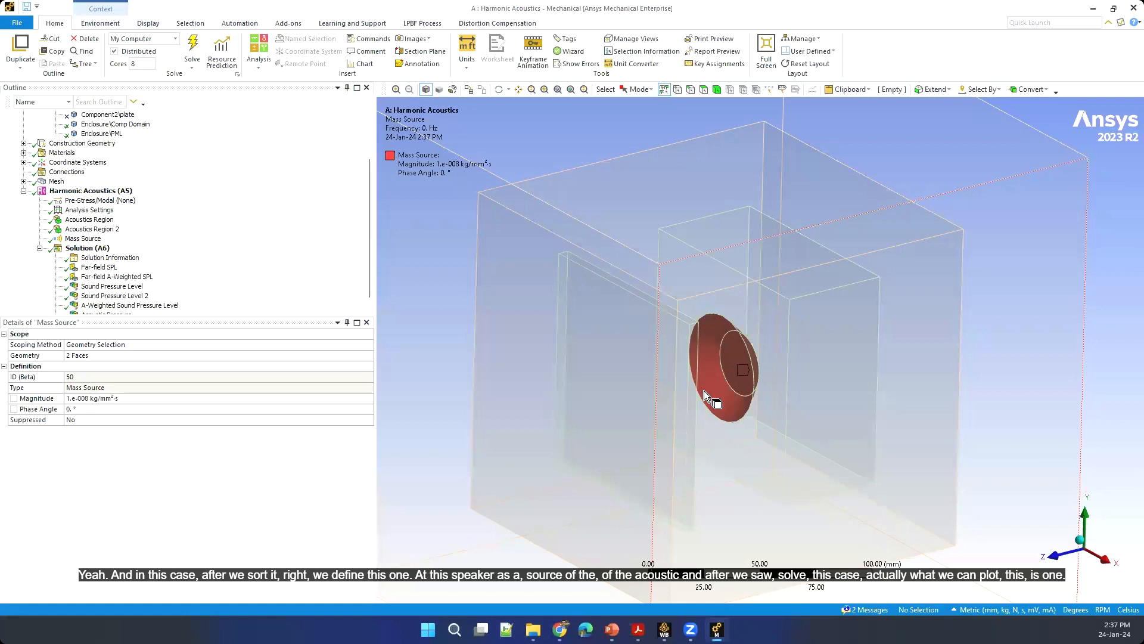
middle_click_drag(473, 256, 596, 325)
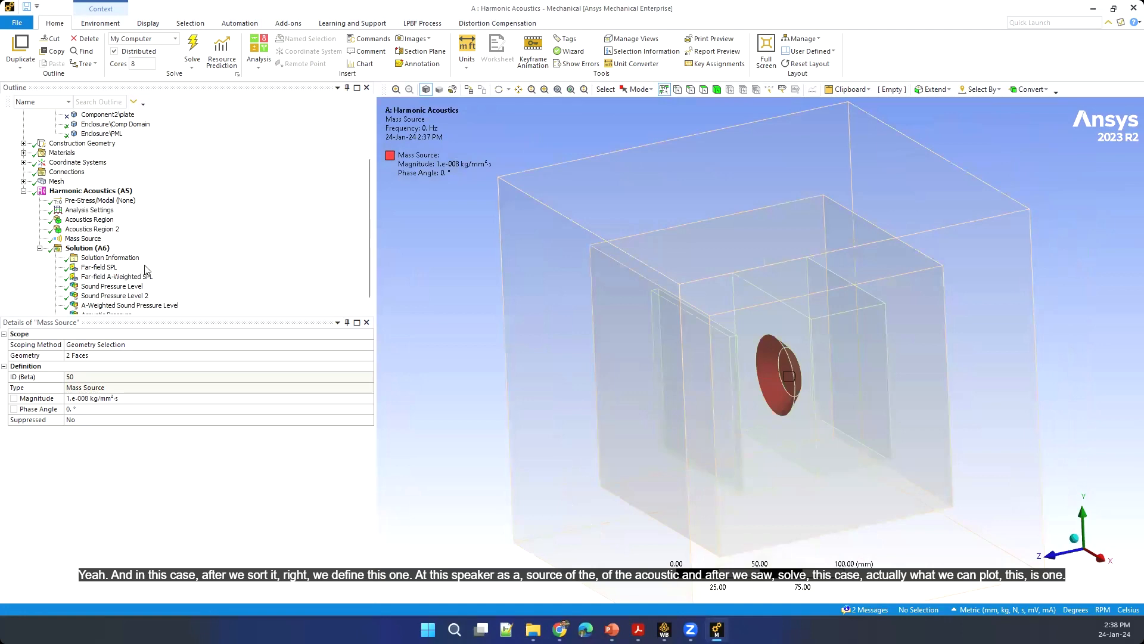
left_click(108, 286)
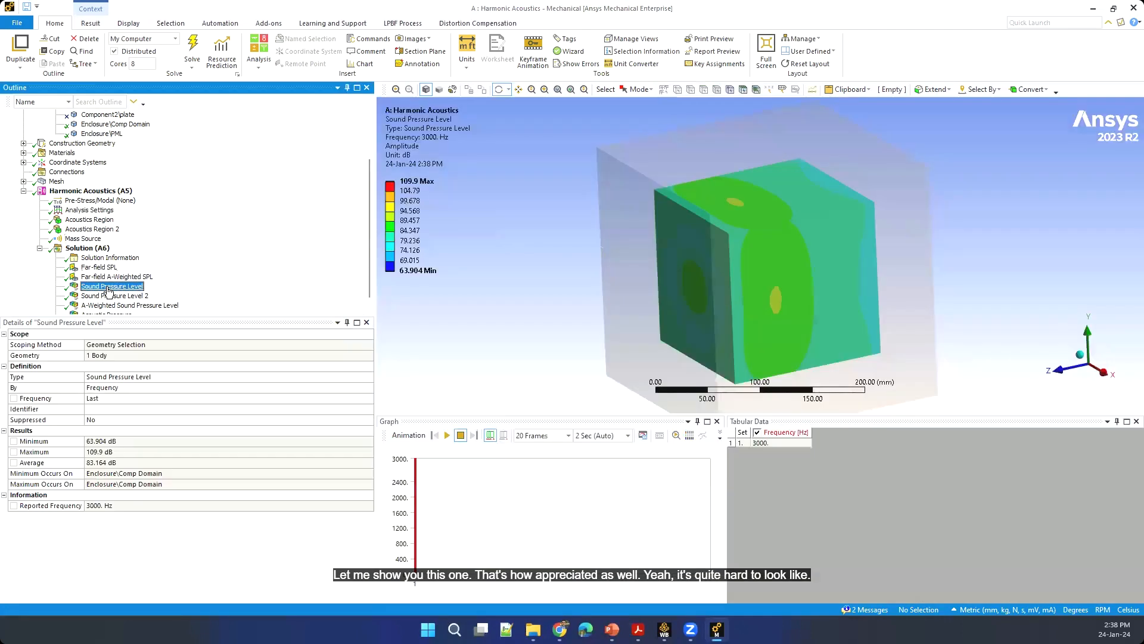
middle_click_drag(620, 315, 596, 302)
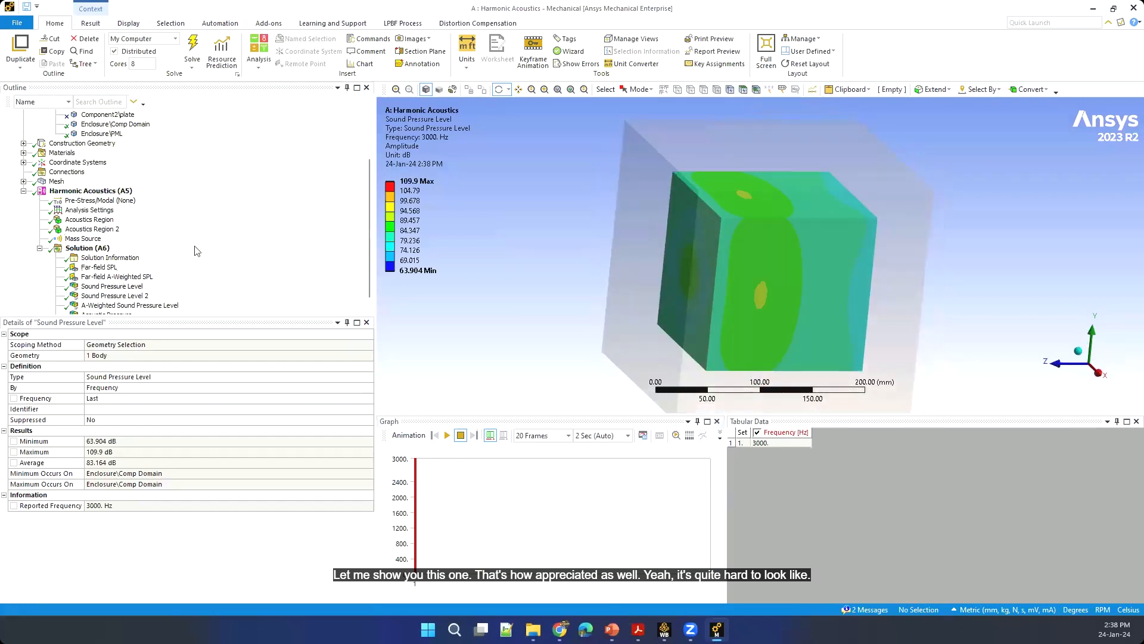
Create a section plane from the user-defined Coordinate System and view the cut model.
scroll(168, 234, "up", 2)
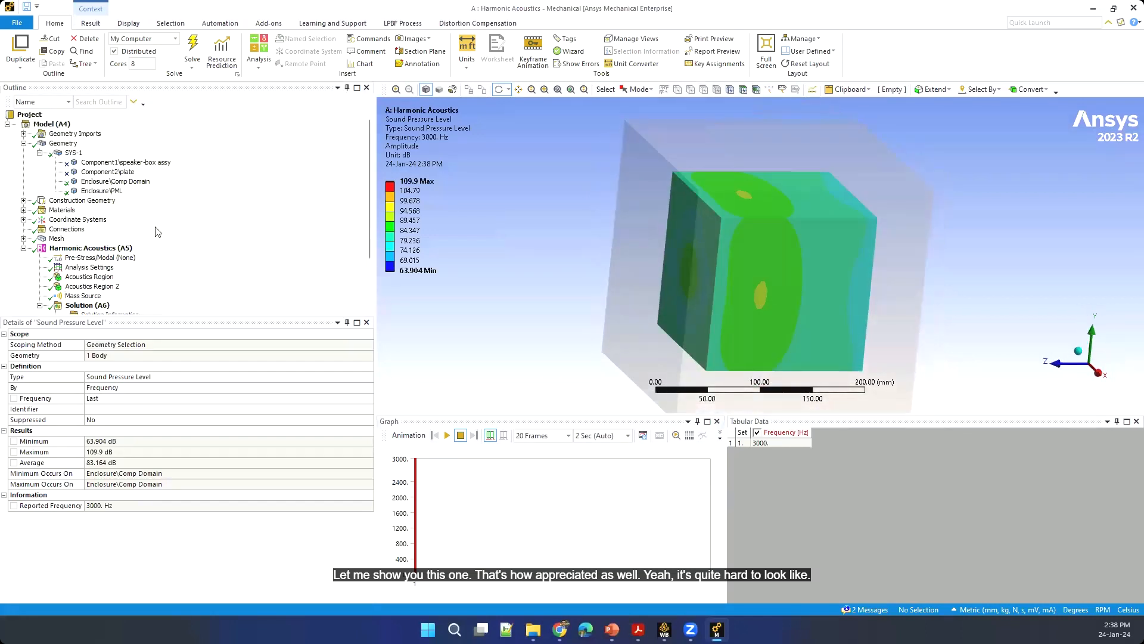
left_click(23, 220)
left_click(89, 239)
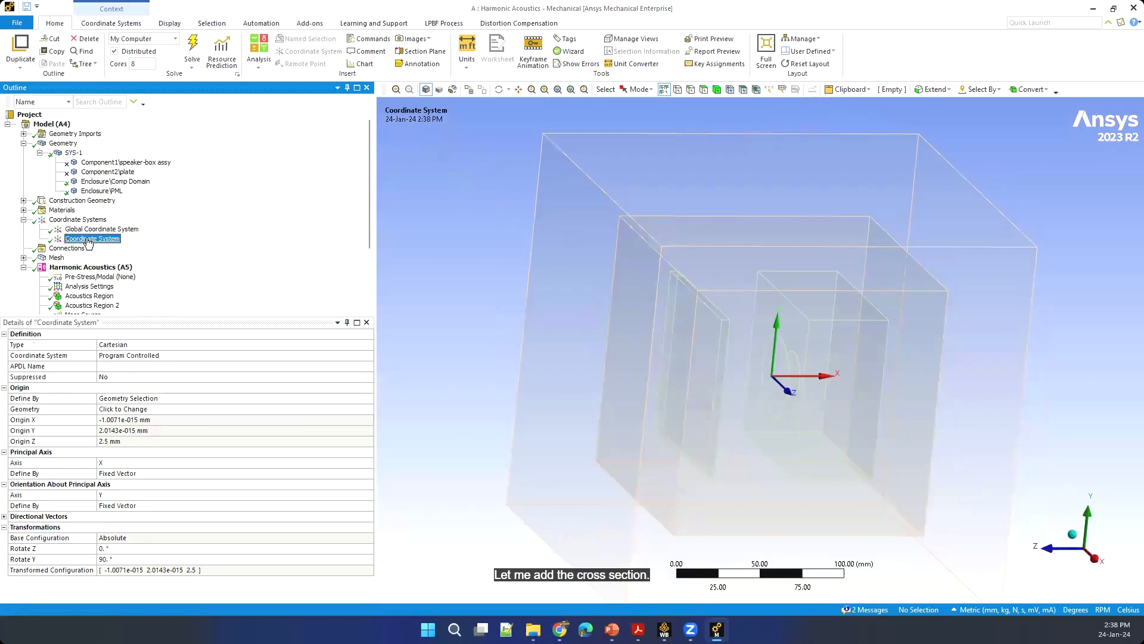
right_click(89, 240)
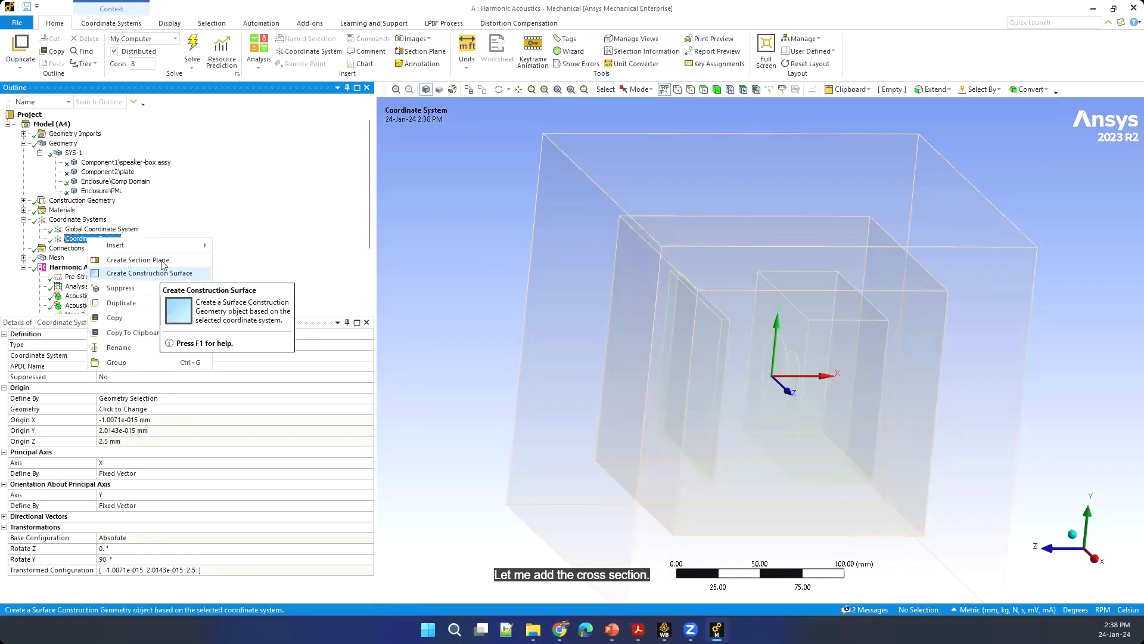
left_click(149, 259)
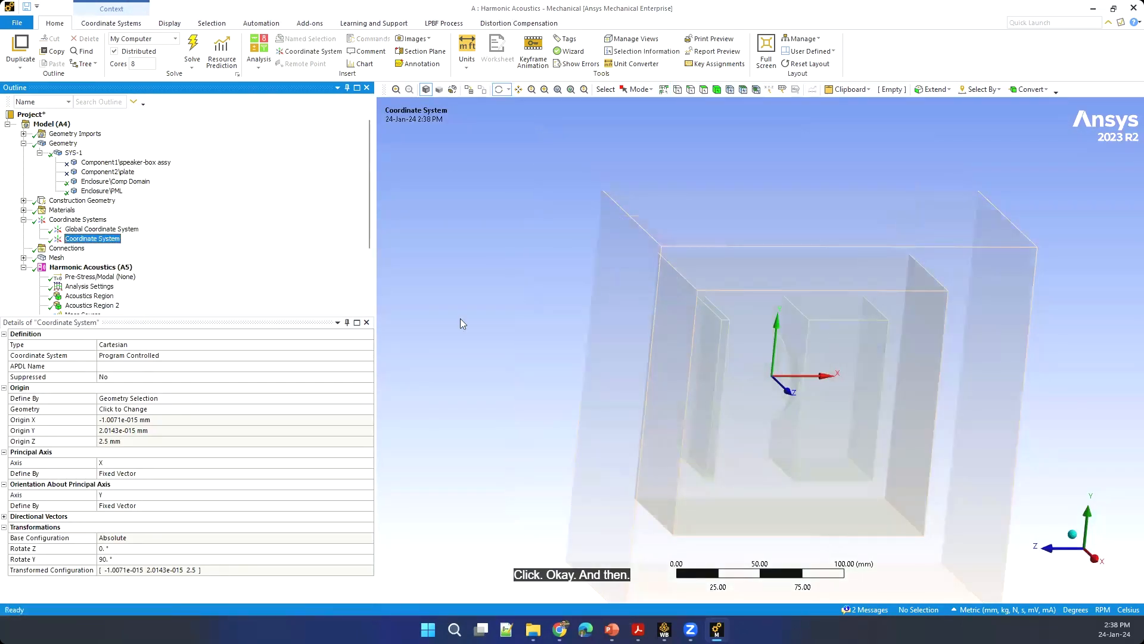
left_click_drag(620, 410, 489, 358)
scroll(248, 250, "down", 3)
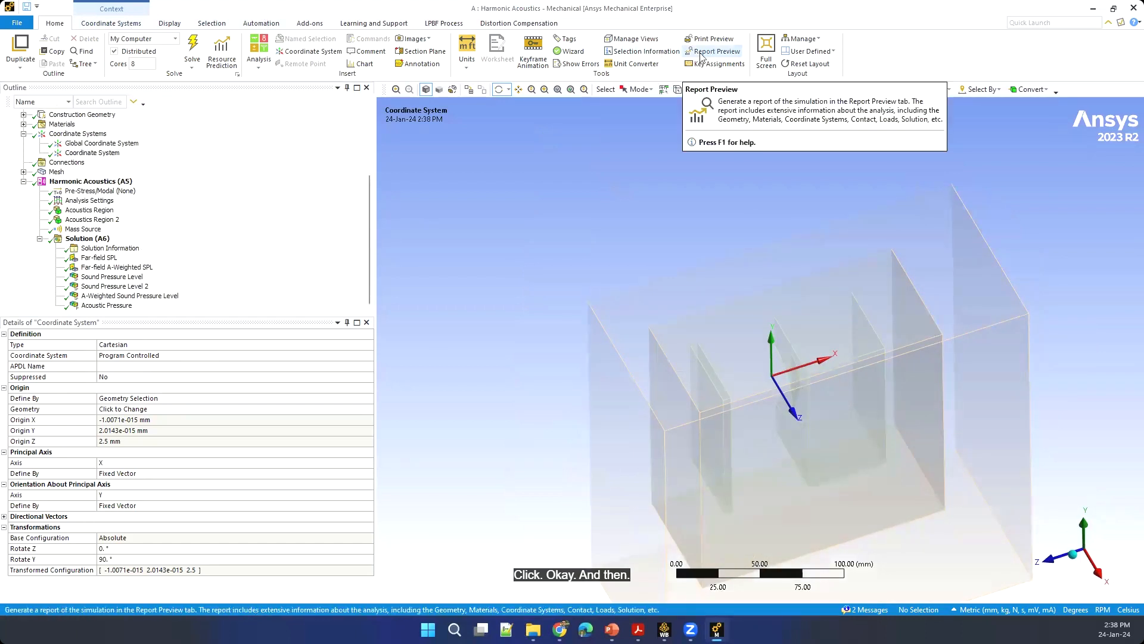
Open the section plane list and preview the cuts of Section Plane1 and Section Plane2 one at a time.
left_click(420, 51)
left_click(7, 381)
left_click(7, 381)
left_click(7, 350)
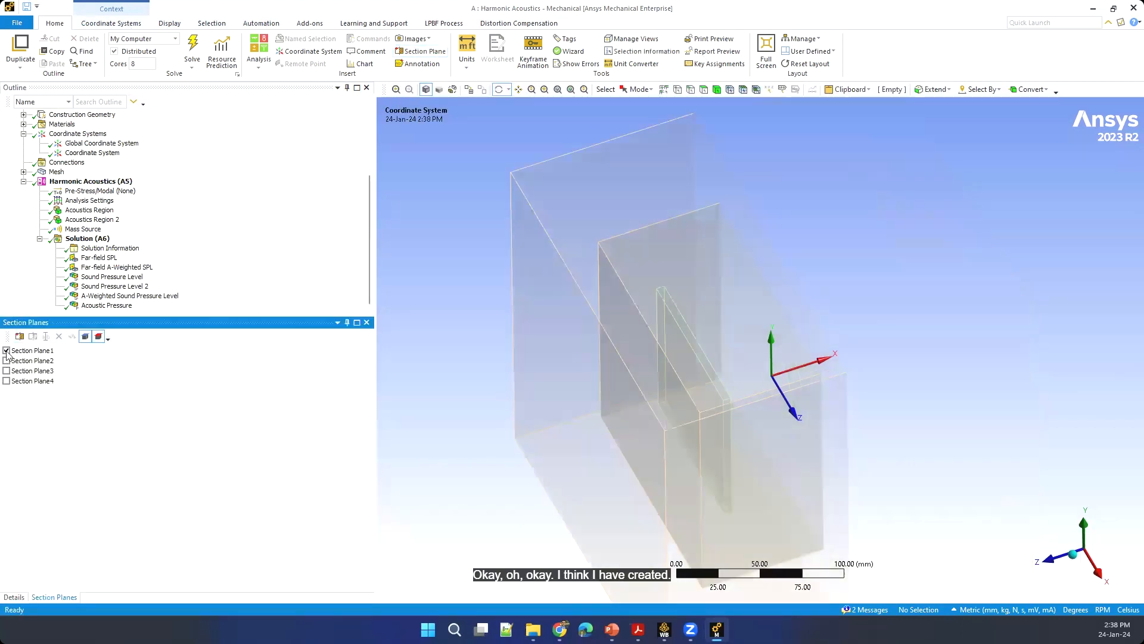
left_click(6, 350)
left_click(6, 360)
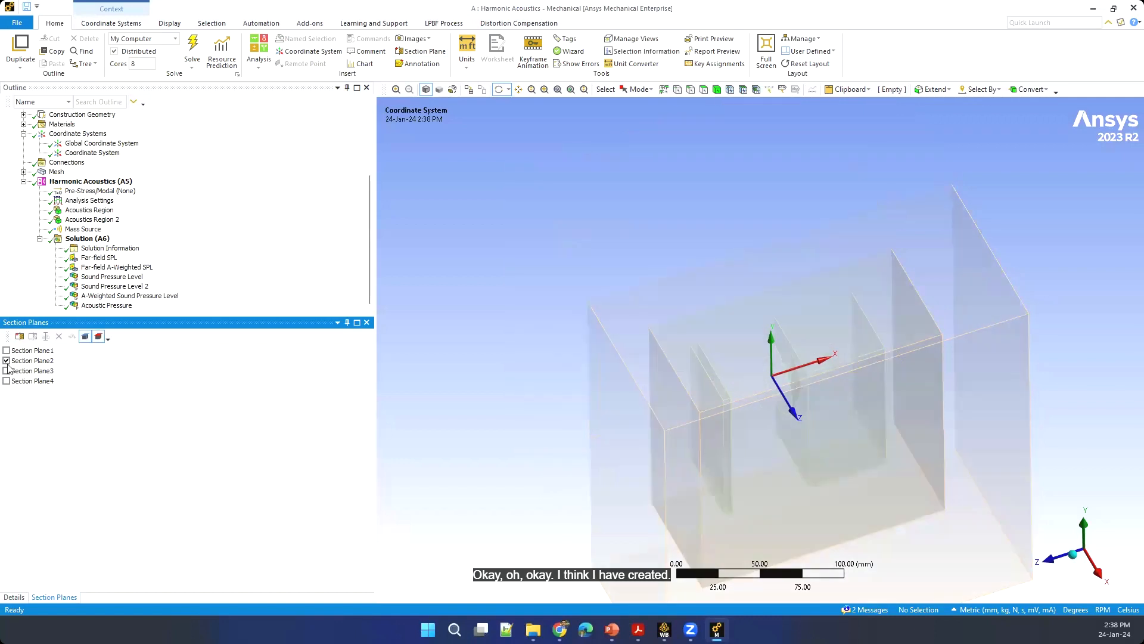
left_click(7, 360)
left_click(45, 372)
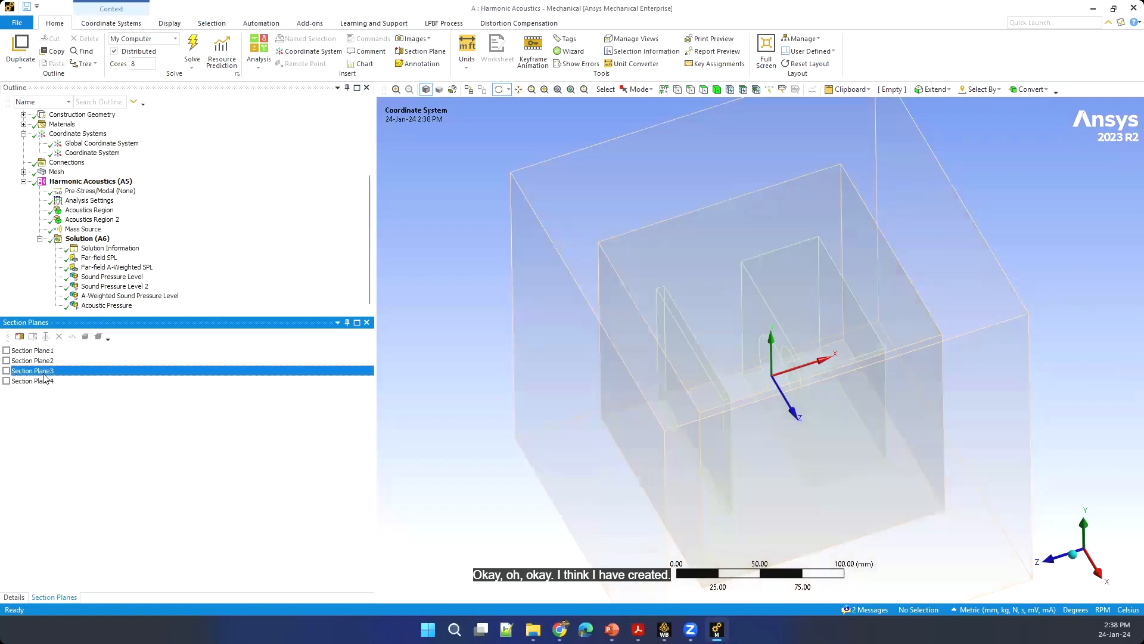
left_click(41, 381)
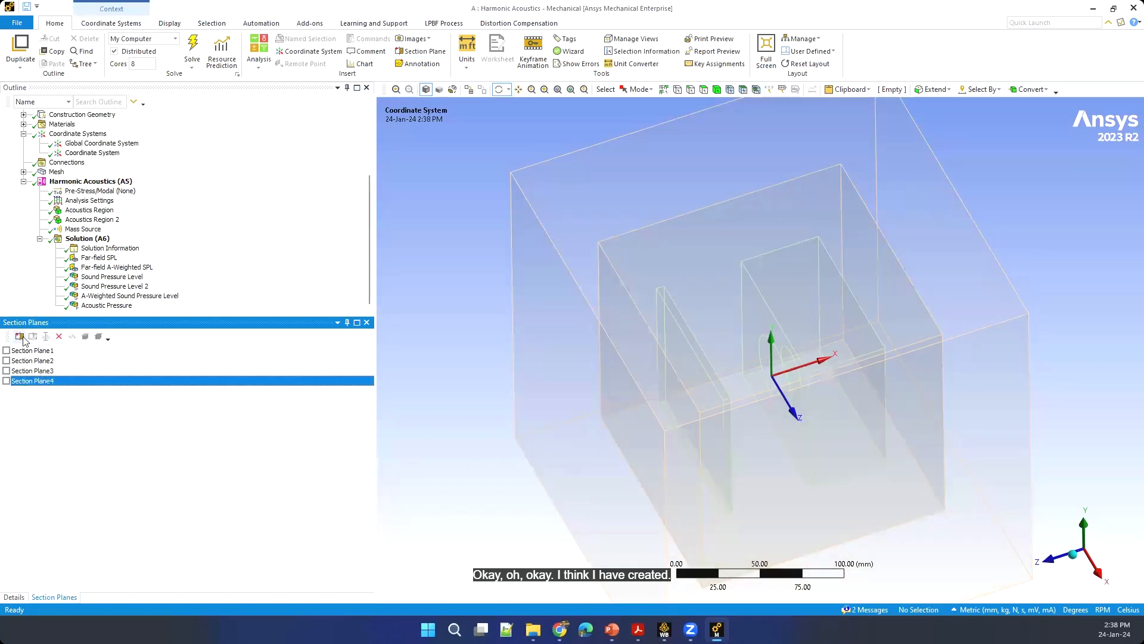
Enable Section Plane4 to cut the enclosure and speaker box through the local coordinate system.
left_click(19, 336)
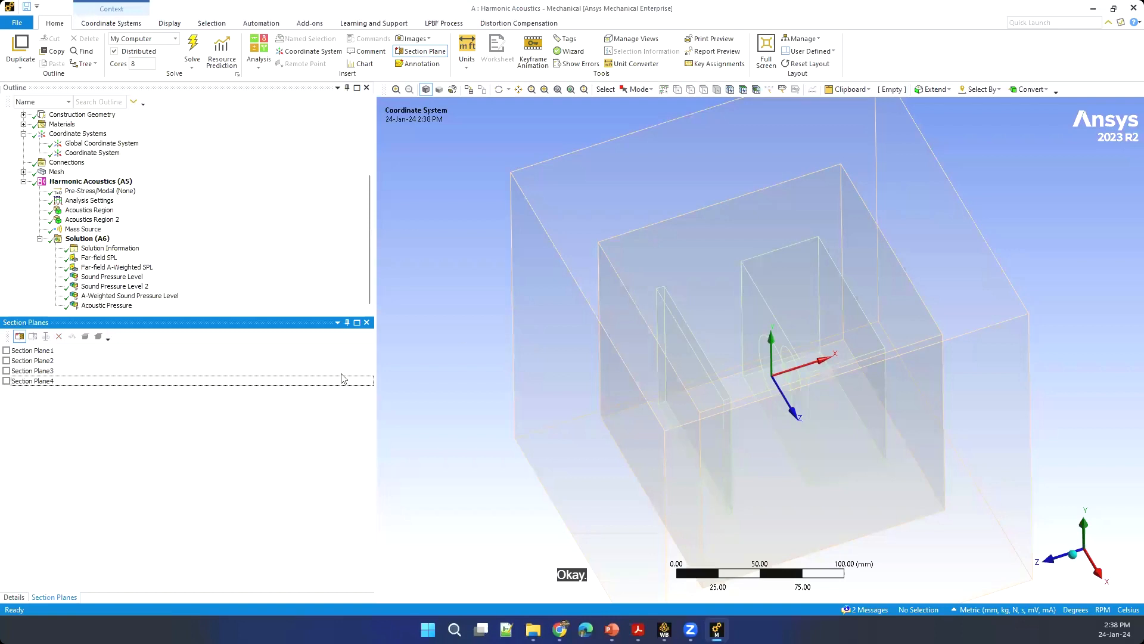
left_click(7, 381)
left_click(20, 336)
middle_click_drag(605, 360, 619, 394)
left_click(7, 381)
middle_click_drag(455, 367, 469, 366)
left_click(6, 381)
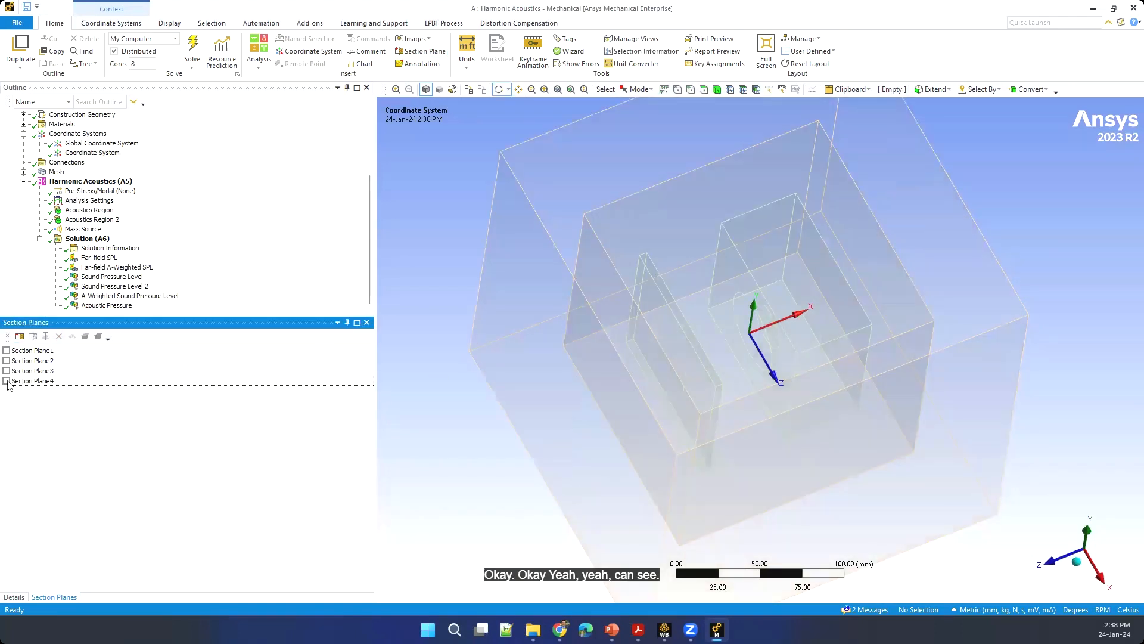
Display the first Sound Pressure Level result on the section cut, viewed from the side and close up at the speaker.
left_click(13, 597)
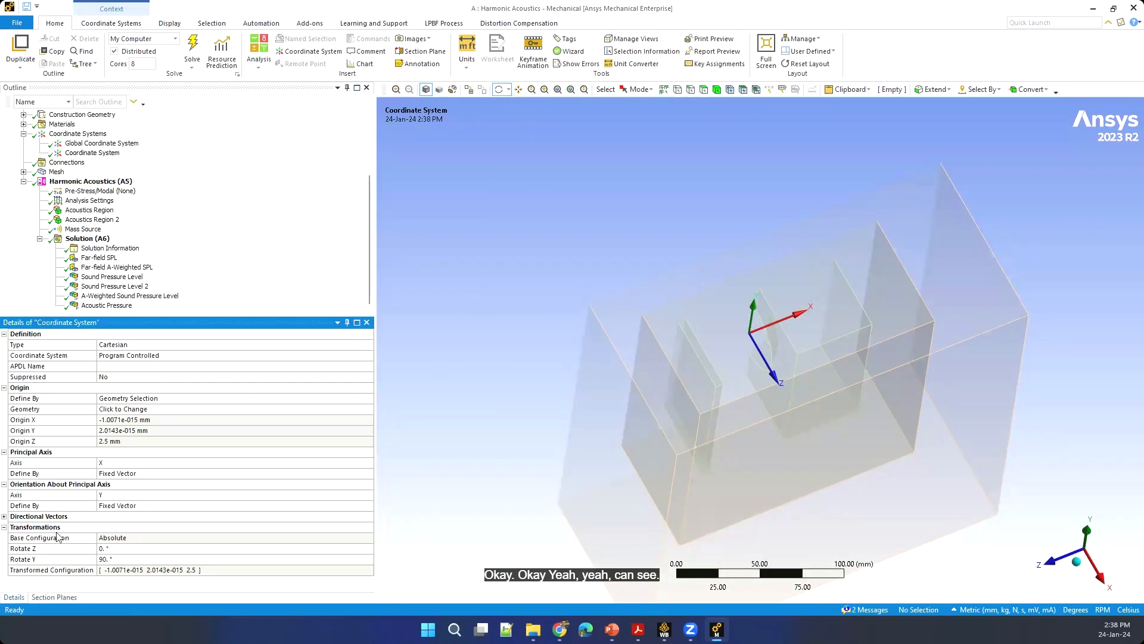
left_click(108, 276)
left_click_drag(629, 318, 686, 270)
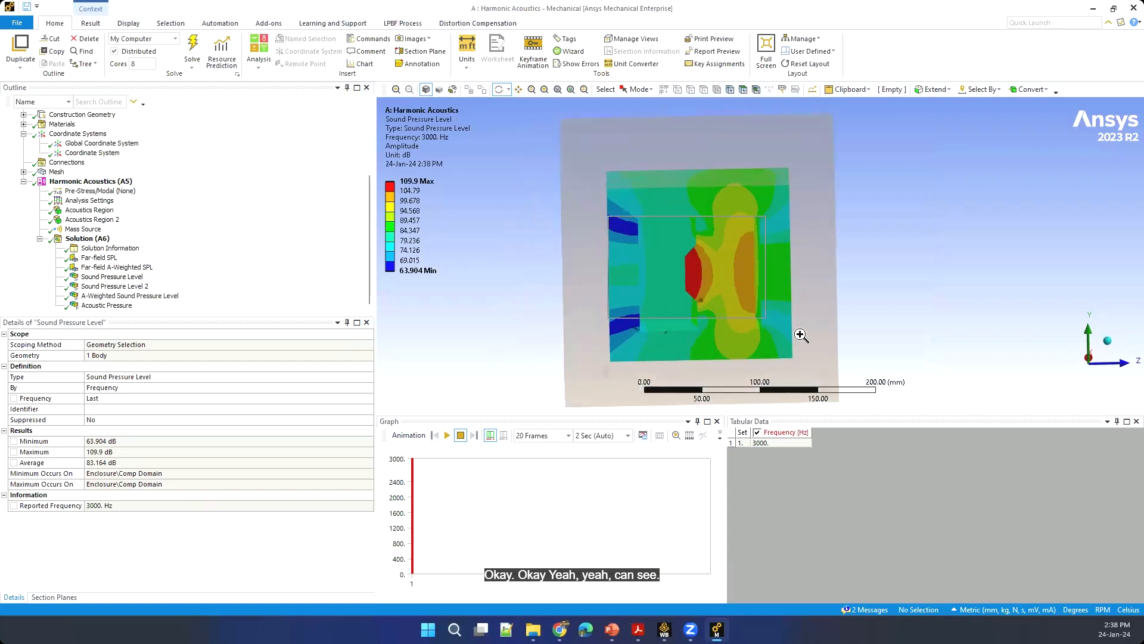
scroll(685, 274, "up", 3)
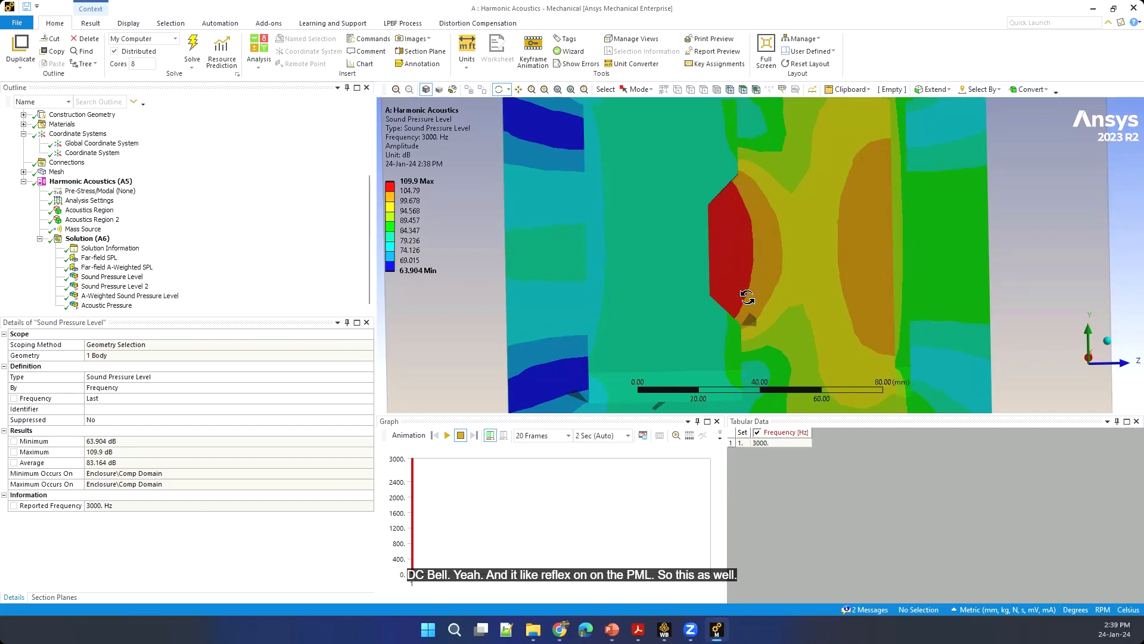
Turn off Section Plane4 so the model displays without a section cut.
scroll(749, 288, "down", 5)
scroll(749, 288, "down", 3)
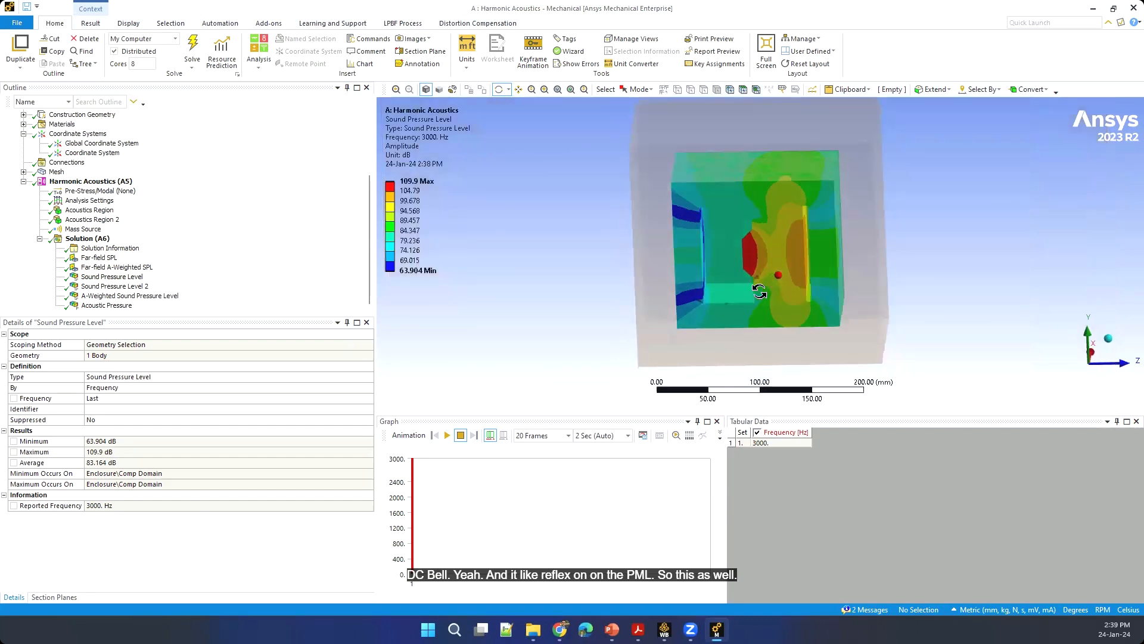
left_click_drag(748, 289, 775, 242)
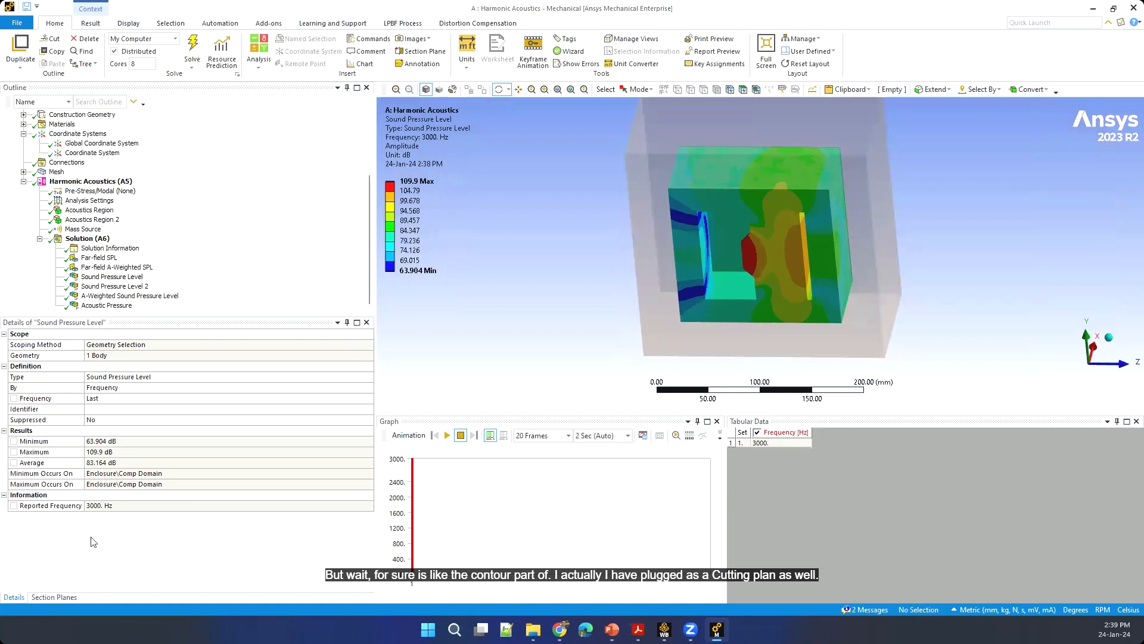
left_click(58, 597)
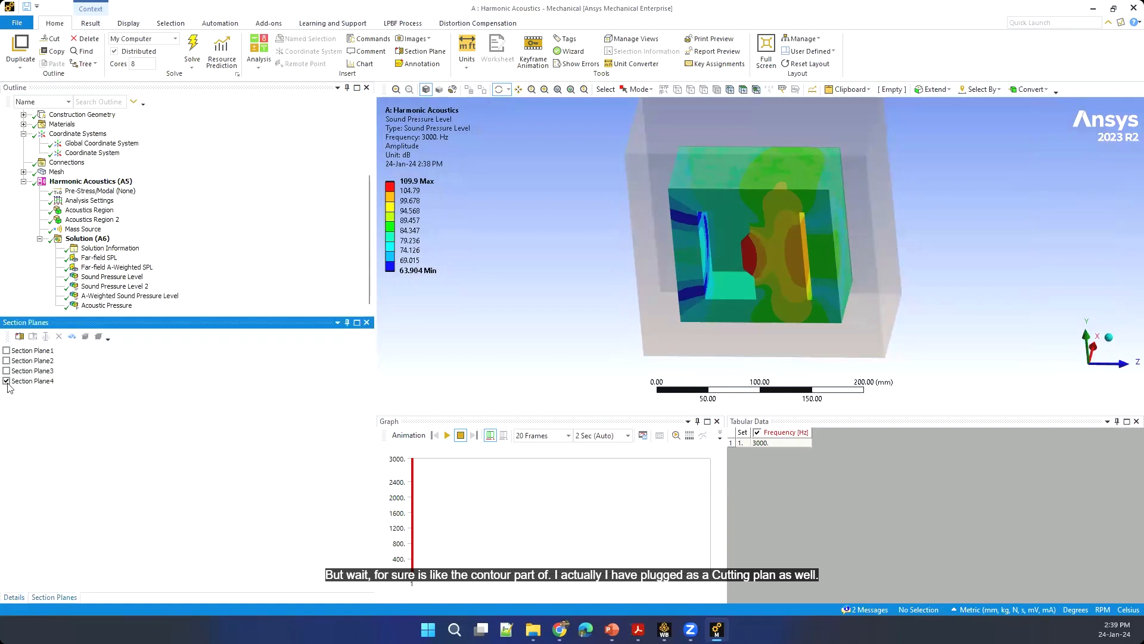
left_click(7, 381)
Display the Sound Pressure Level 2 surface result, followed by the A-Weighted Sound Pressure Level result with its details.
left_click(114, 286)
left_click_drag(673, 239, 956, 309)
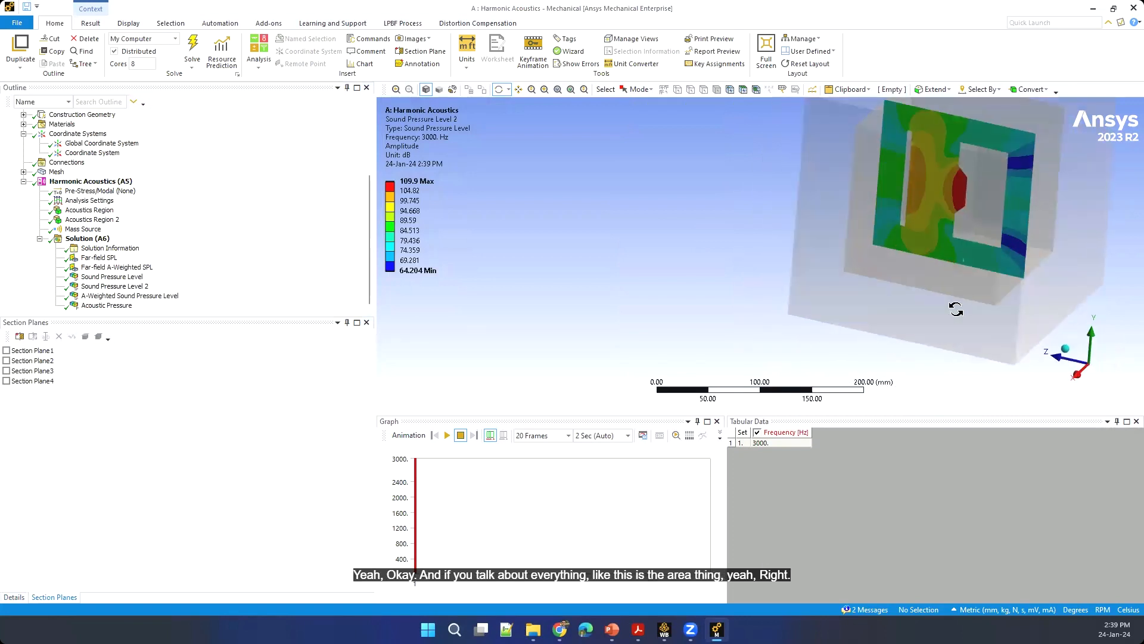
middle_click_drag(791, 304, 608, 324, "ctrl")
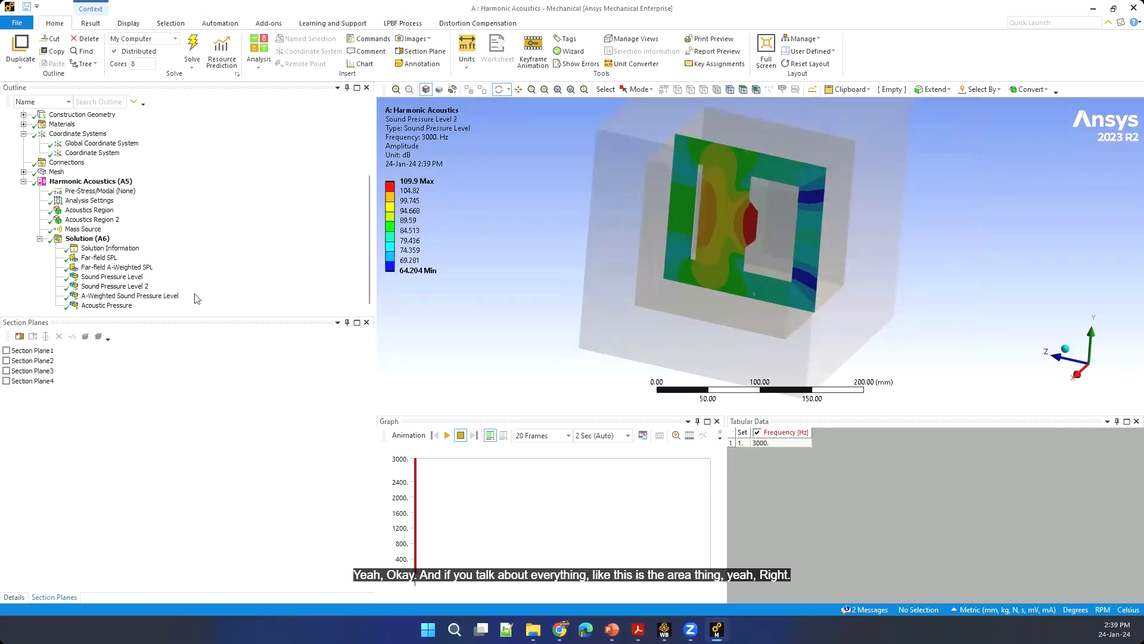
left_click(158, 296)
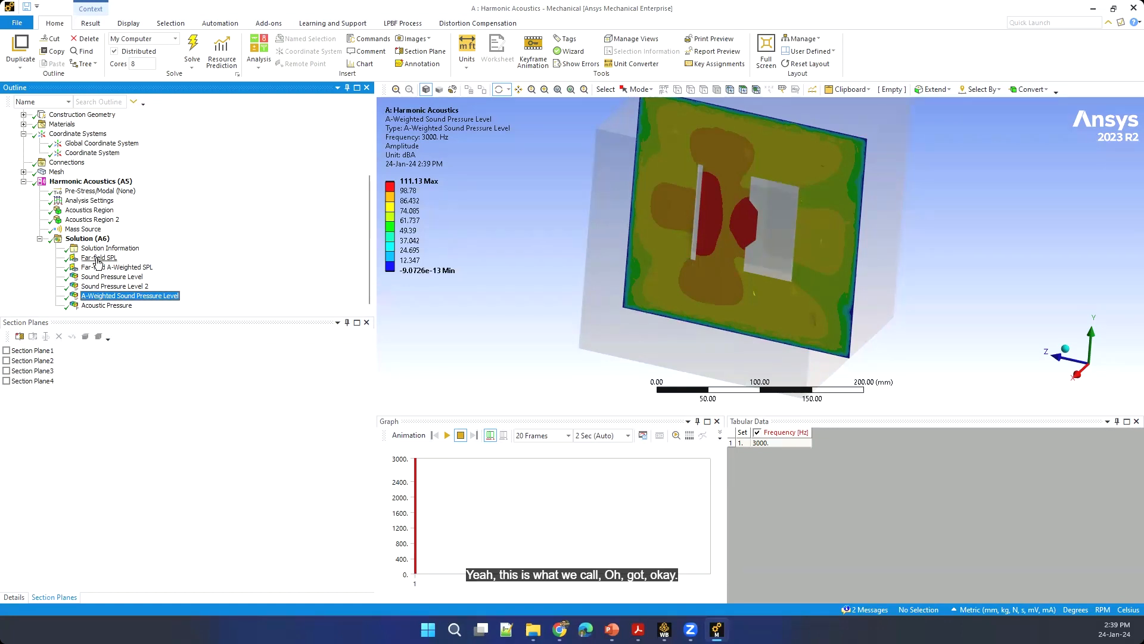
left_click(14, 597)
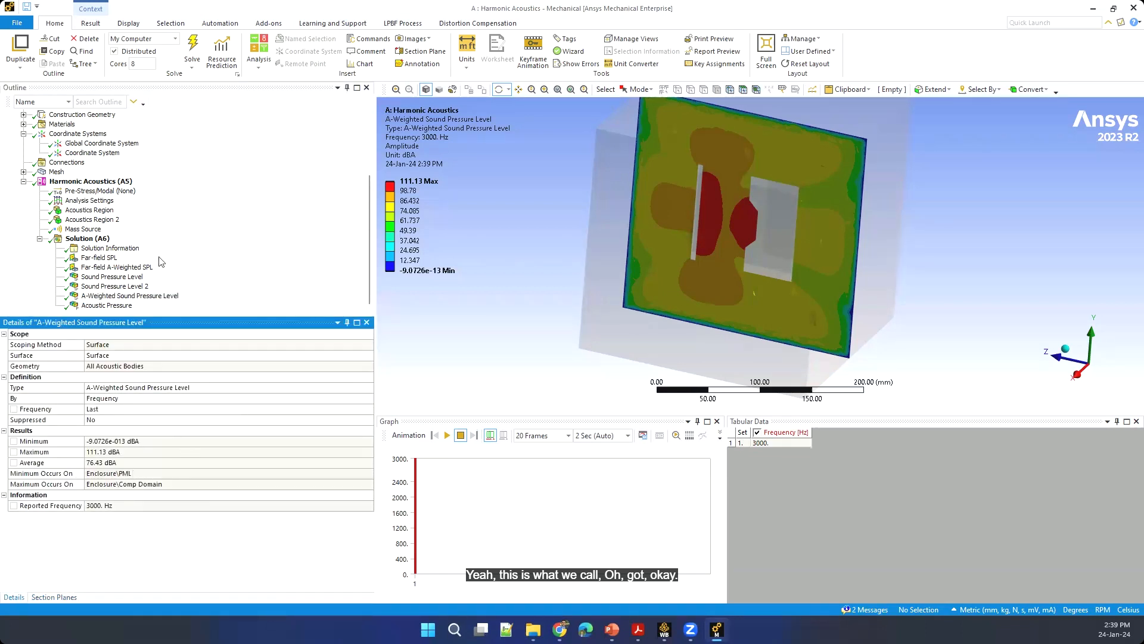
Open the Far-field SPL polar plot and check its theta directions against the Global Coordinate System axes.
left_click(92, 258)
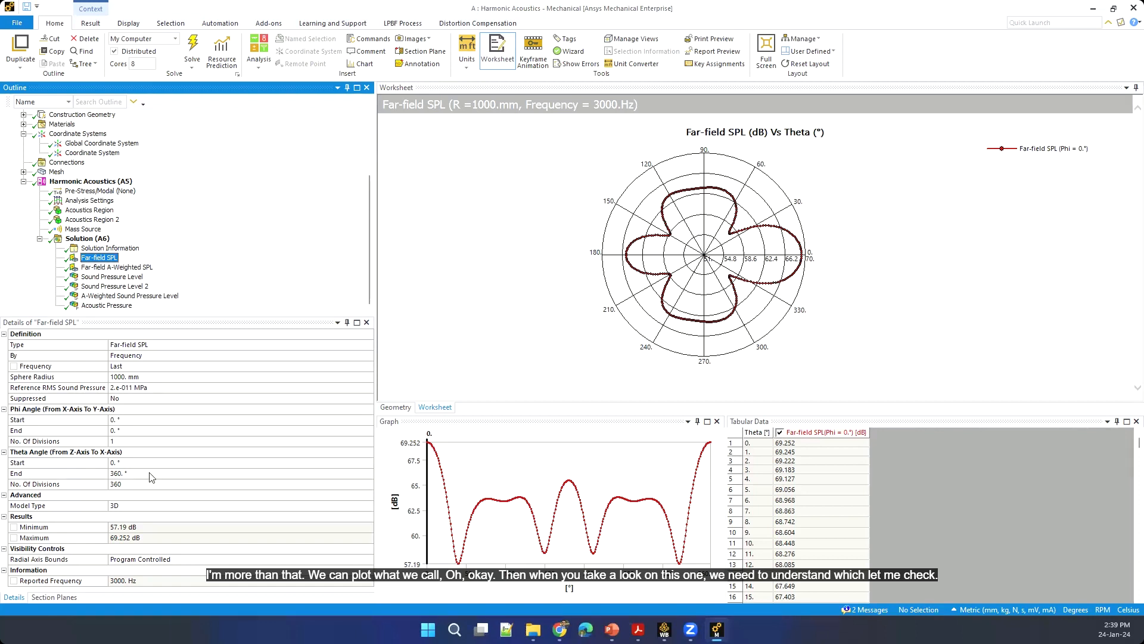
left_click(89, 144)
middle_click_drag(903, 277, 728, 281)
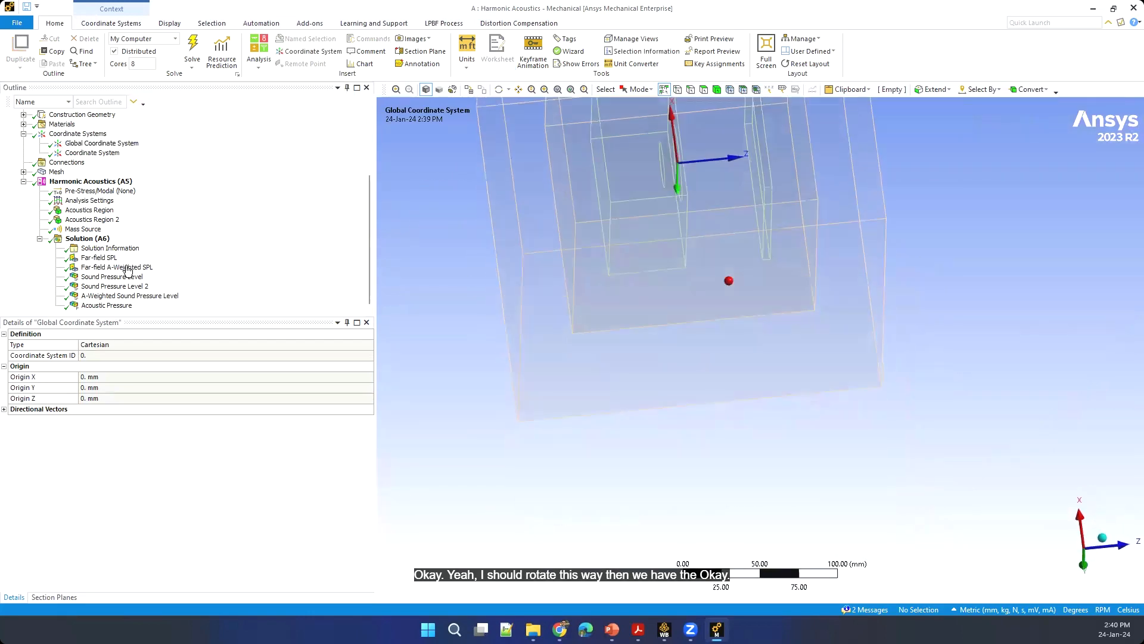
middle_click_drag(503, 298, 489, 262)
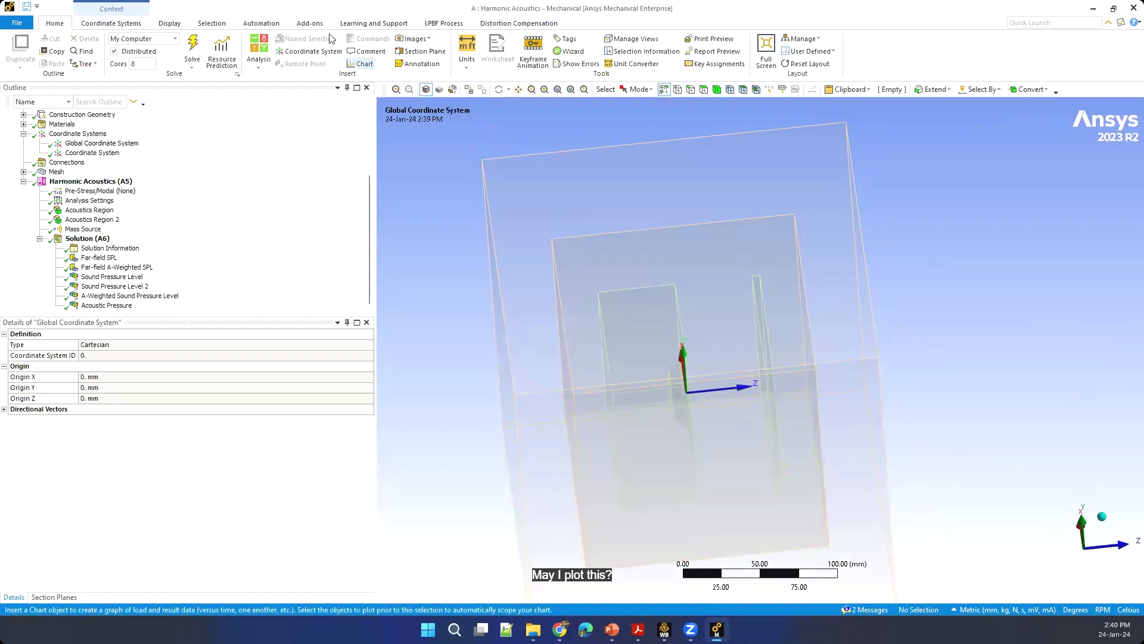
Split the graphics area into two horizontal viewports, showing Sound Pressure Level 2 in the upper one and the Global Coordinate System in the lower.
left_click(133, 24)
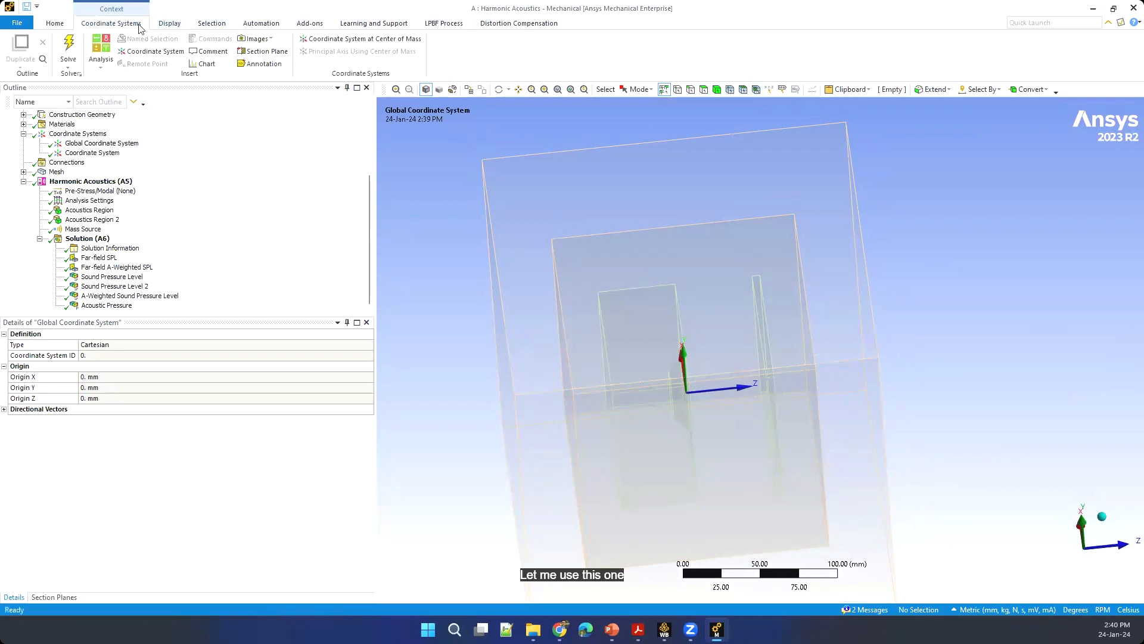
left_click(171, 25)
left_click(860, 53)
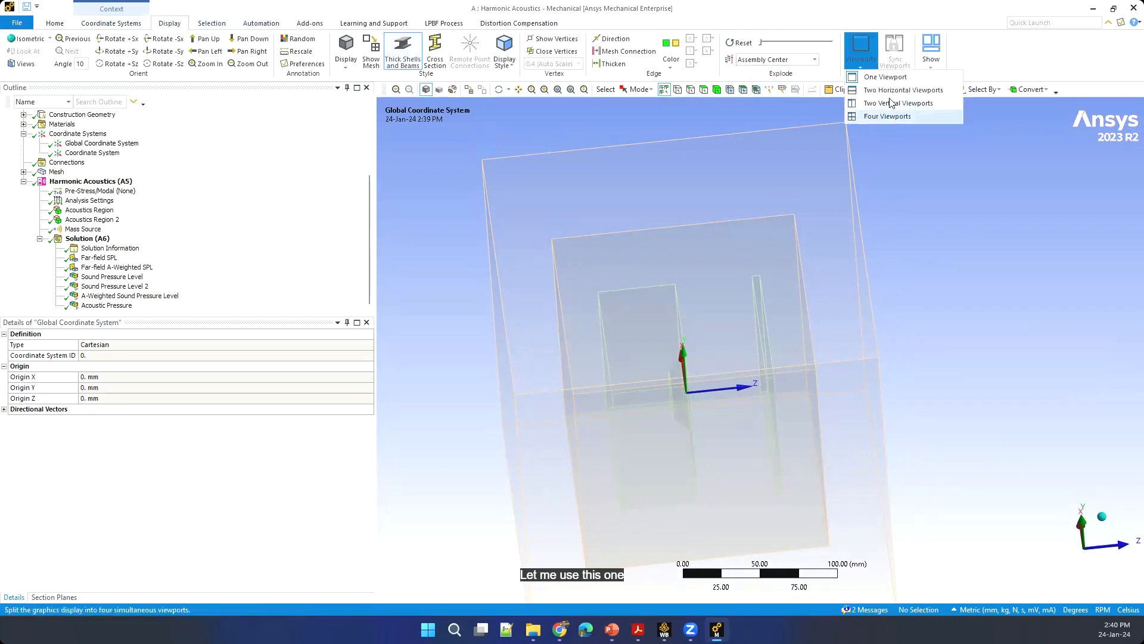
left_click(894, 90)
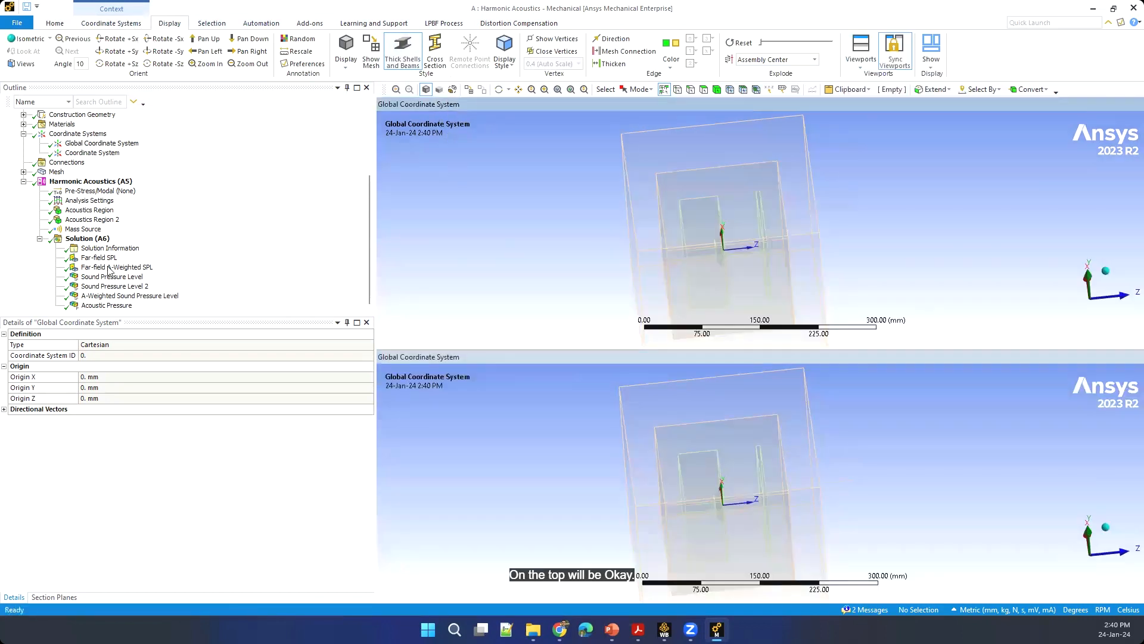
left_click(111, 287)
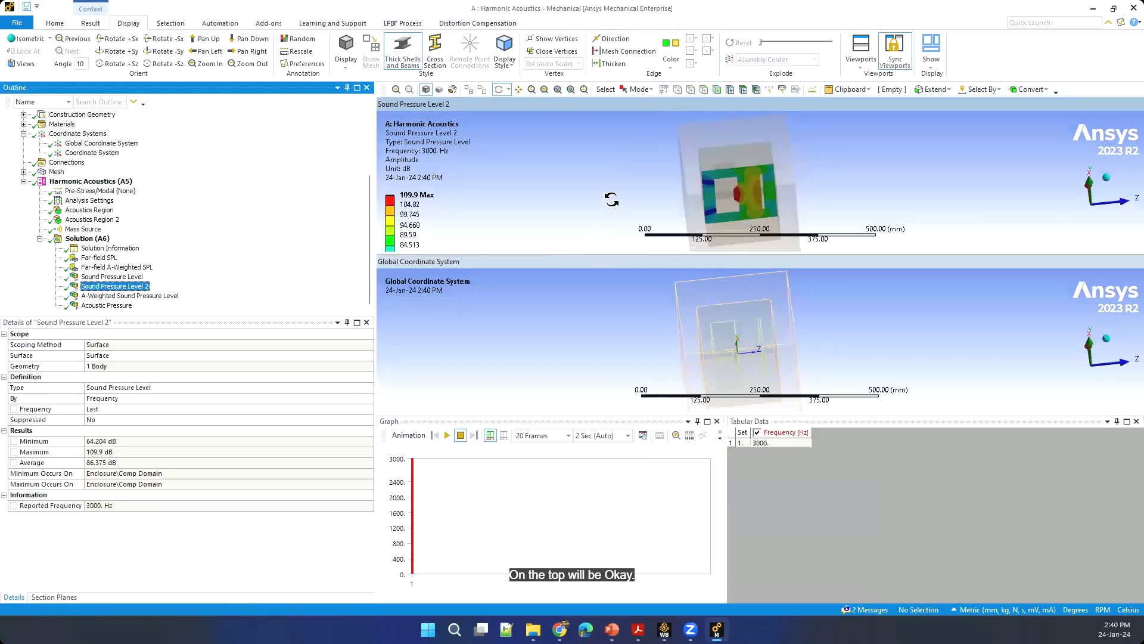
left_click(585, 261)
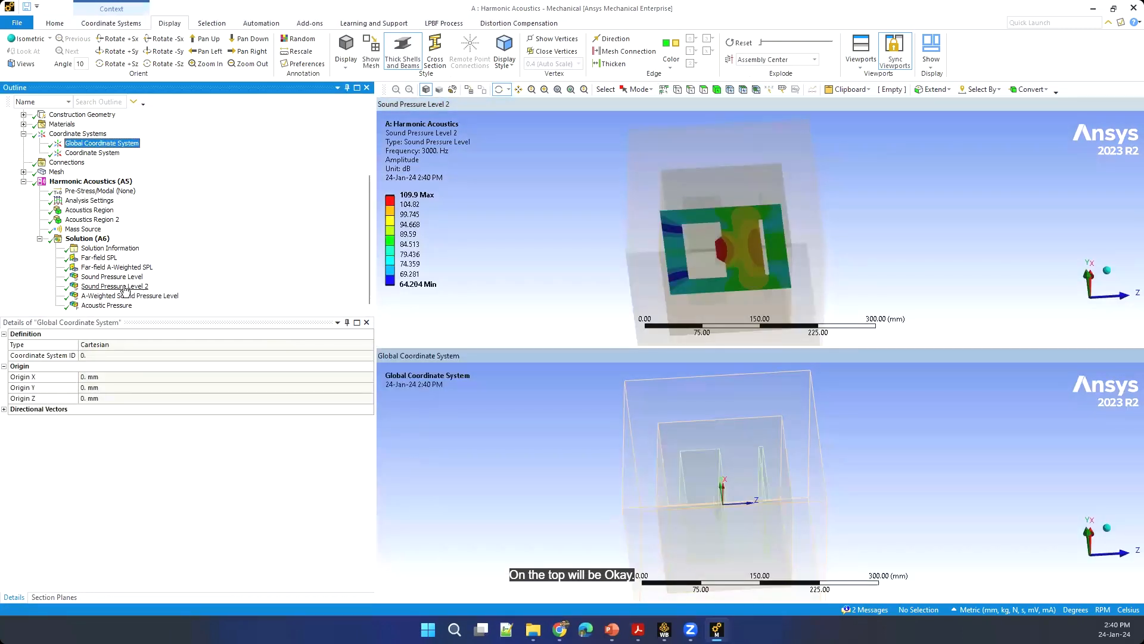
Review the Far-field SPL and Far-field A-Weighted SPL polar plots against theta.
left_click(107, 263)
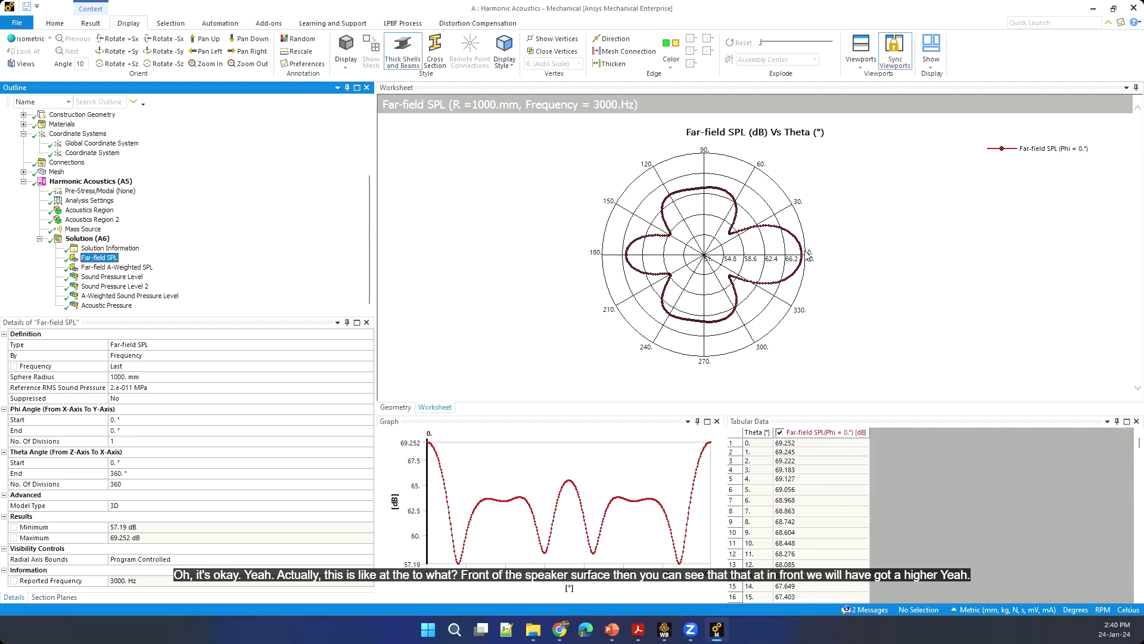
left_click(141, 268)
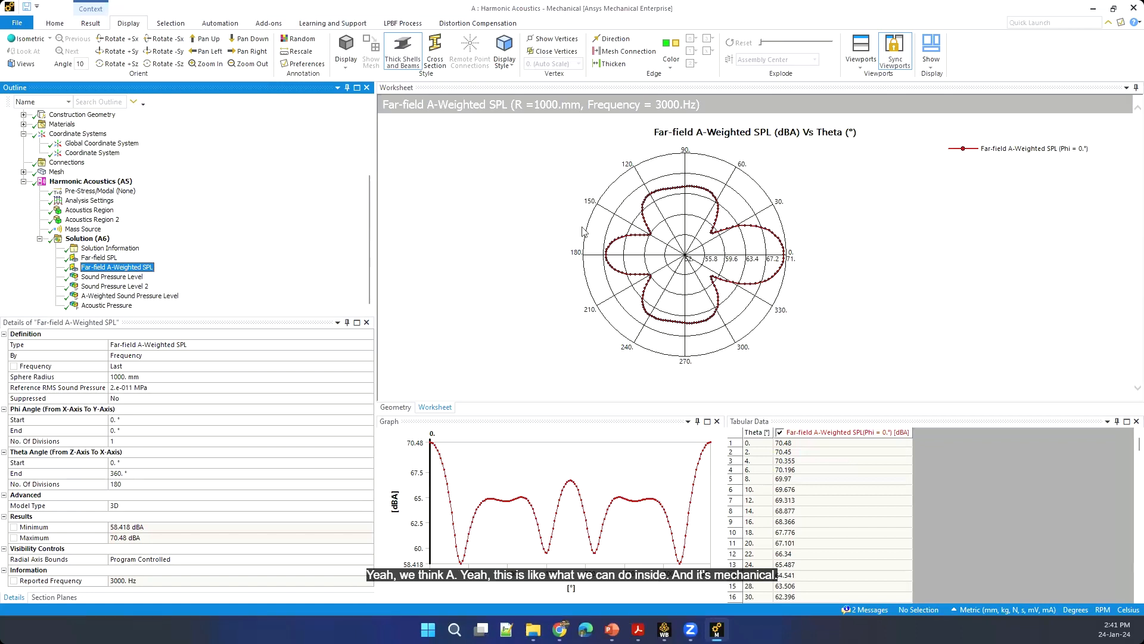
Display the Acoustic Pressure result in the enlarged upper viewport, rotated to show the pressure field around the speaker.
left_click(98, 305)
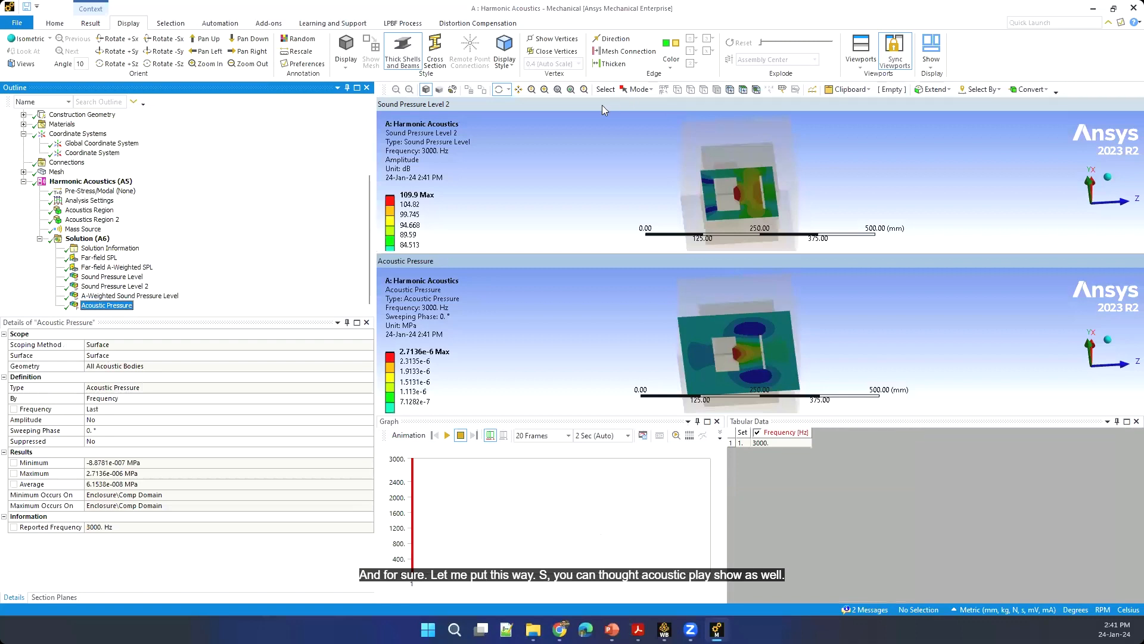
double_click(602, 105)
mouse_move(534, 255)
middle_mouse_down()
mouse_move(562, 220)
mouse_move(549, 255)
mouse_move(542, 249)
middle_mouse_up()
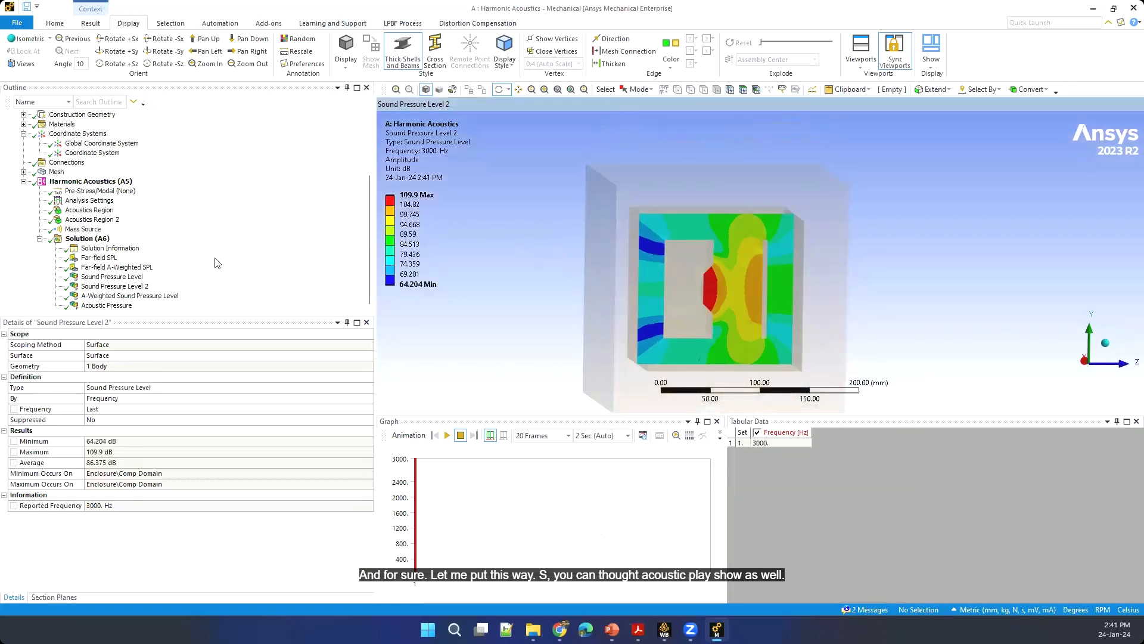
left_click(109, 307)
middle_click_drag(608, 263, 600, 289)
middle_click_drag(753, 249, 719, 282)
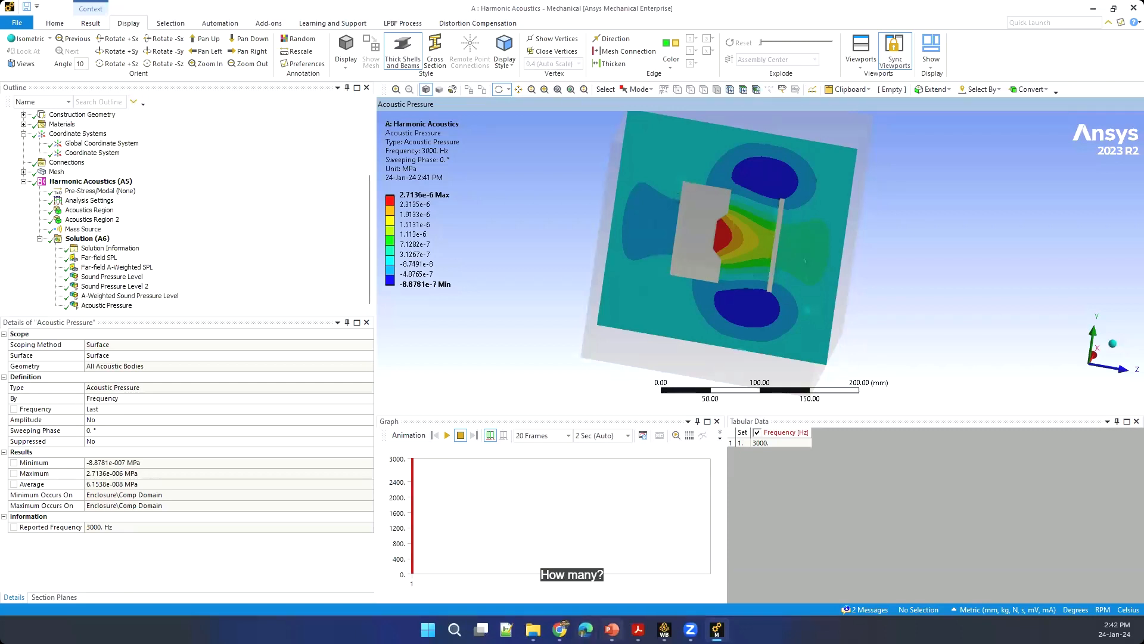
Switch to the PowerPoint webinar deck, start the slide show from slide 26 and advance to the Coupling Test and Simulation Data slide.
left_click(612, 630)
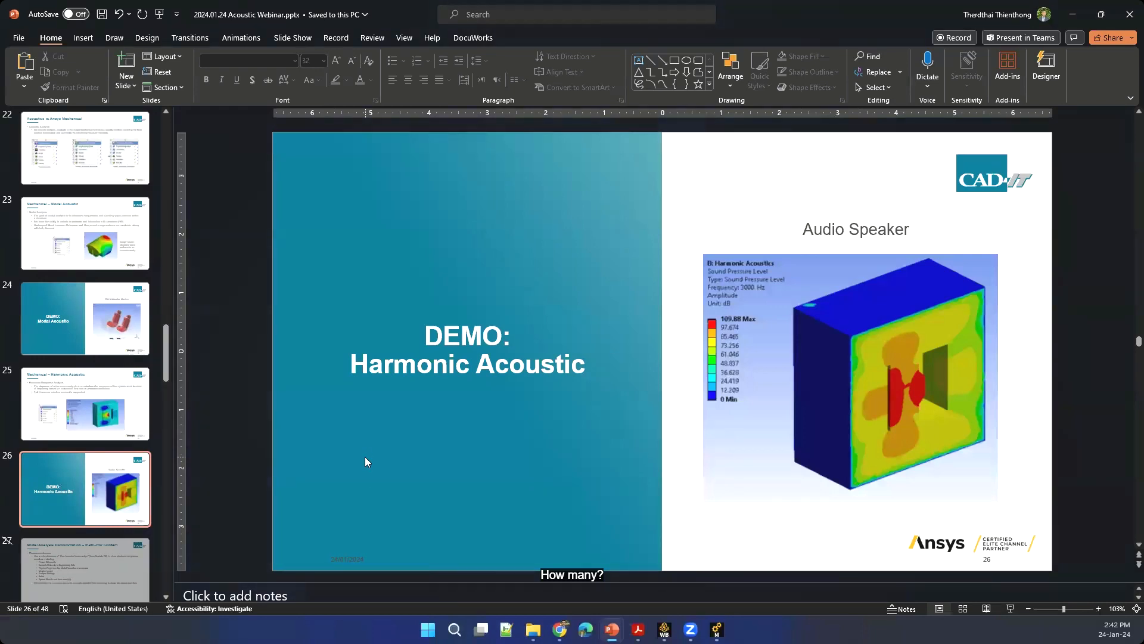
key("shift+F5")
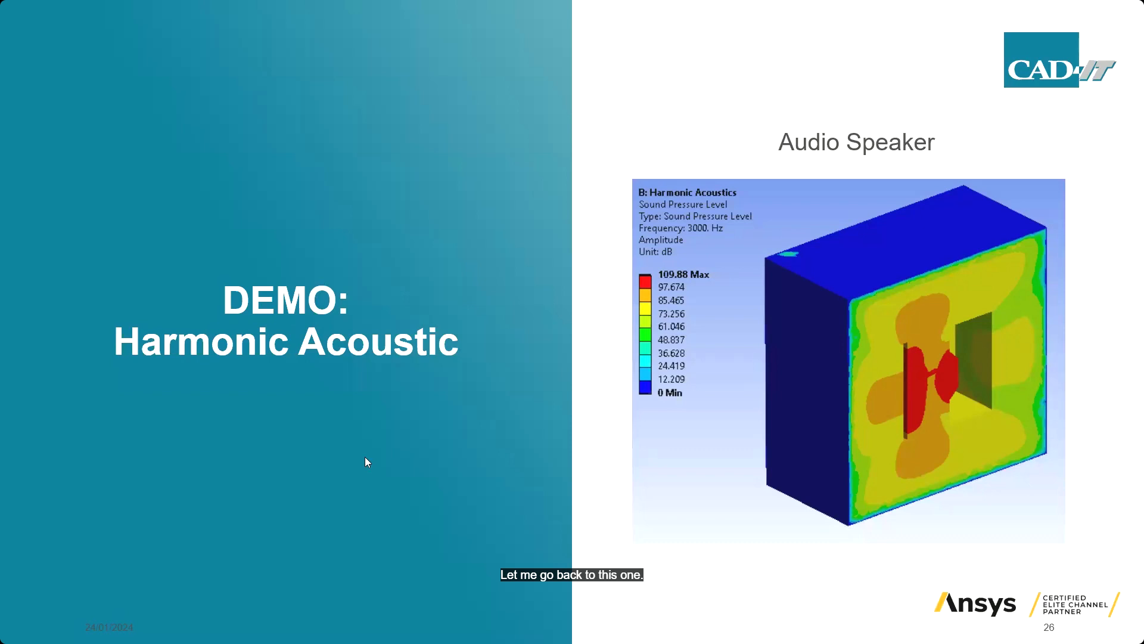
key("Right")
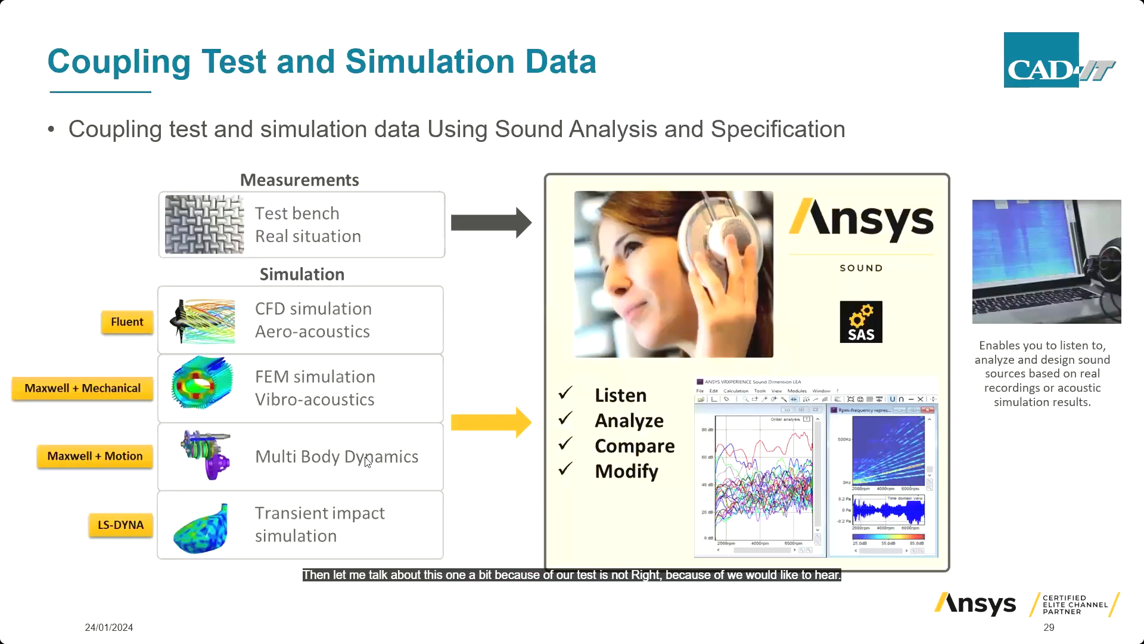